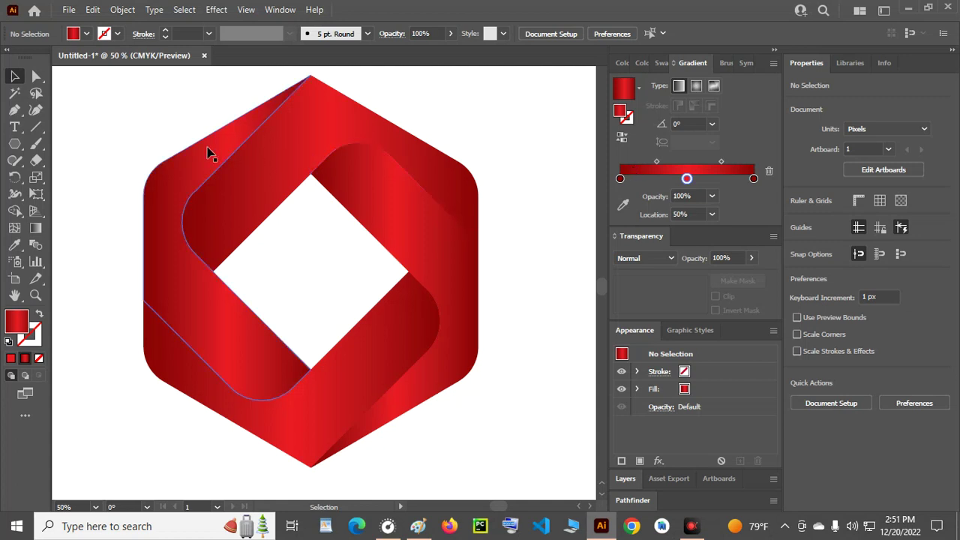
# Scale the red hexagon logo group down to about 230 × 269 px in the artboard's upper-left corner and deselect it.
pyautogui.moveTo(140, 96); pyautogui.dragTo(471, 365)
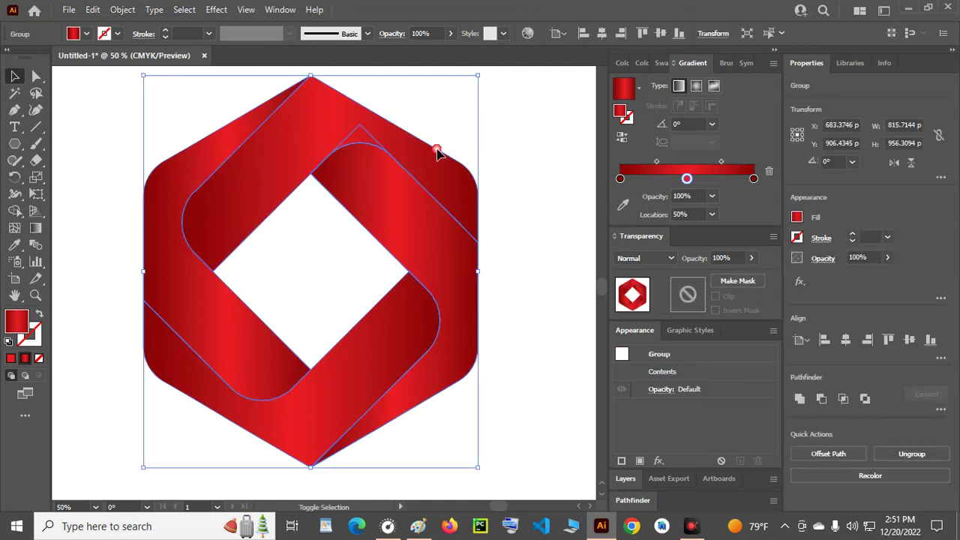
pyautogui.moveTo(480, 78); pyautogui.dragTo(157, 126)
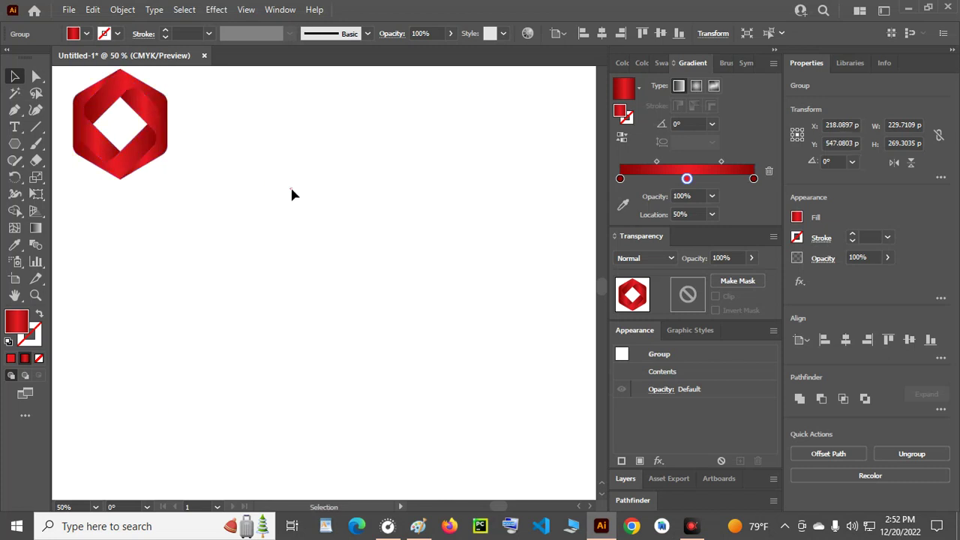
pyautogui.click(380, 202)
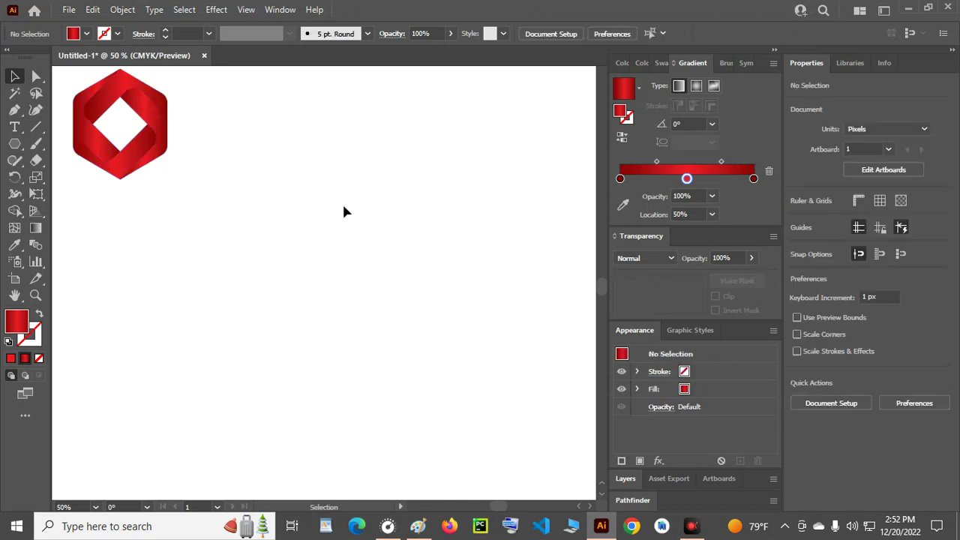
# Draw a vertical line about 488 px long on the empty canvas and give it a 1 pt black stroke.
pyautogui.click(36, 127)
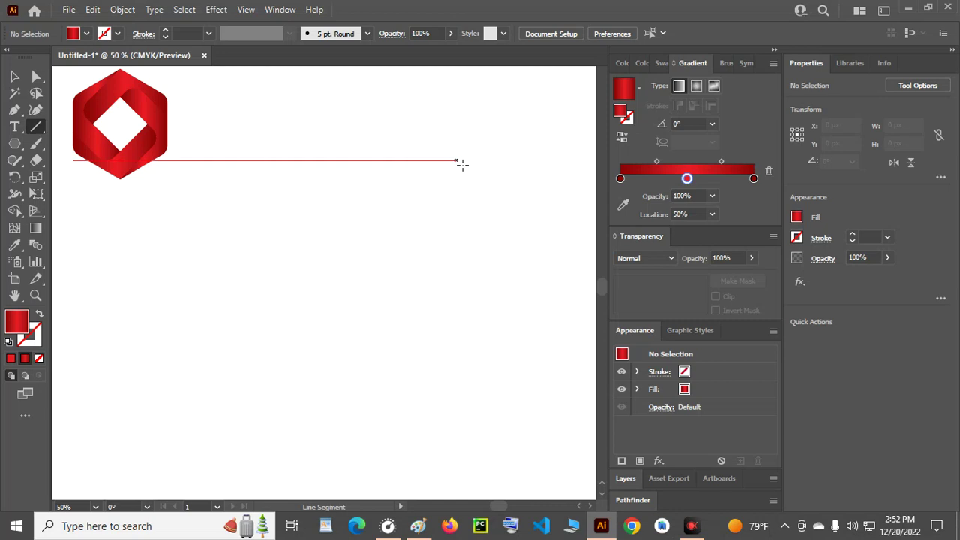
pyautogui.moveTo(456, 160); pyautogui.dragTo(449, 366)
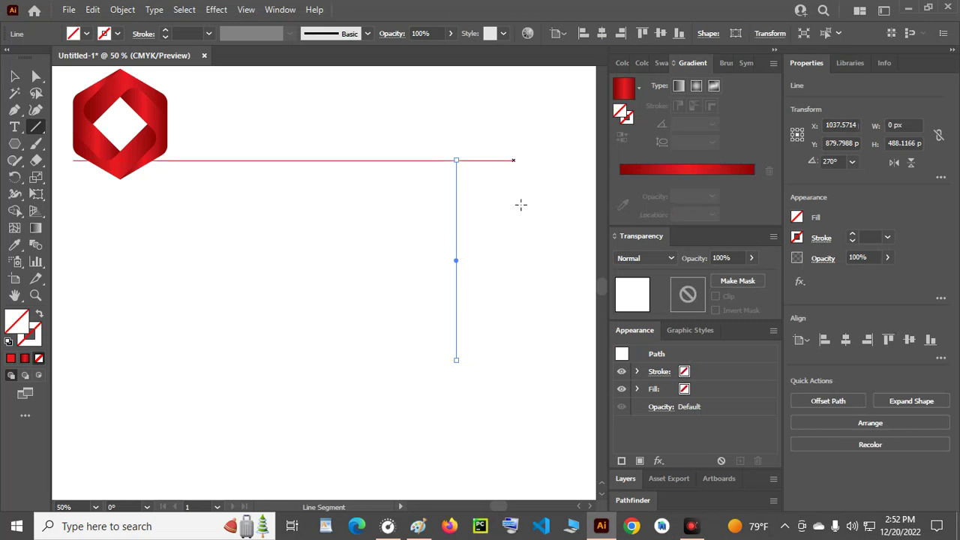
pyautogui.click(116, 34)
pyautogui.click(116, 33)
pyautogui.click(116, 34)
pyautogui.click(184, 35)
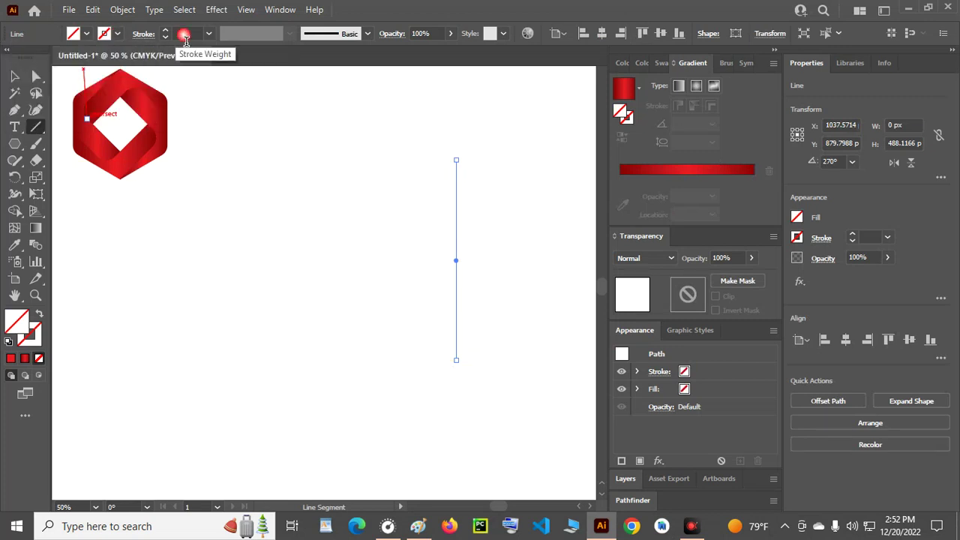
pyautogui.write('0.5')
pyautogui.press('Return')
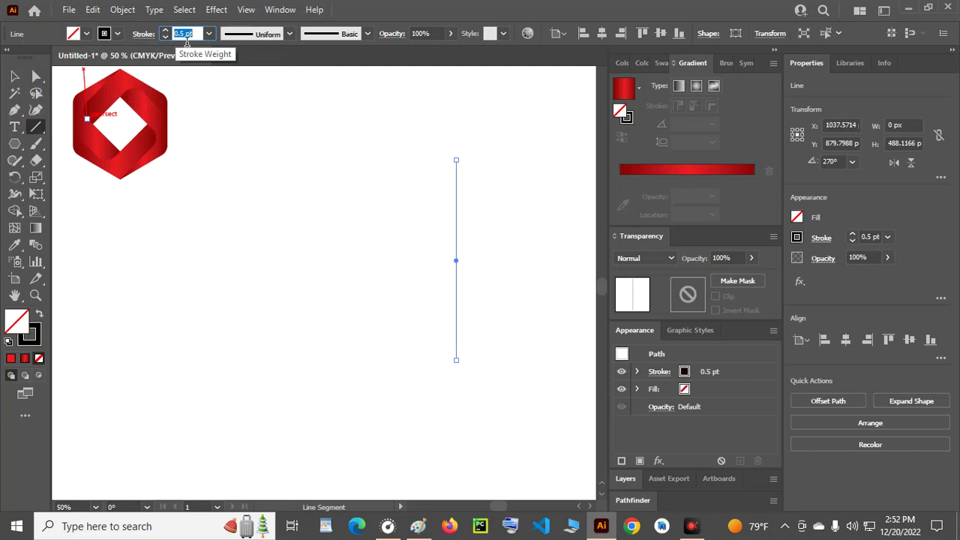
pyautogui.write('1')
pyautogui.press('Return')
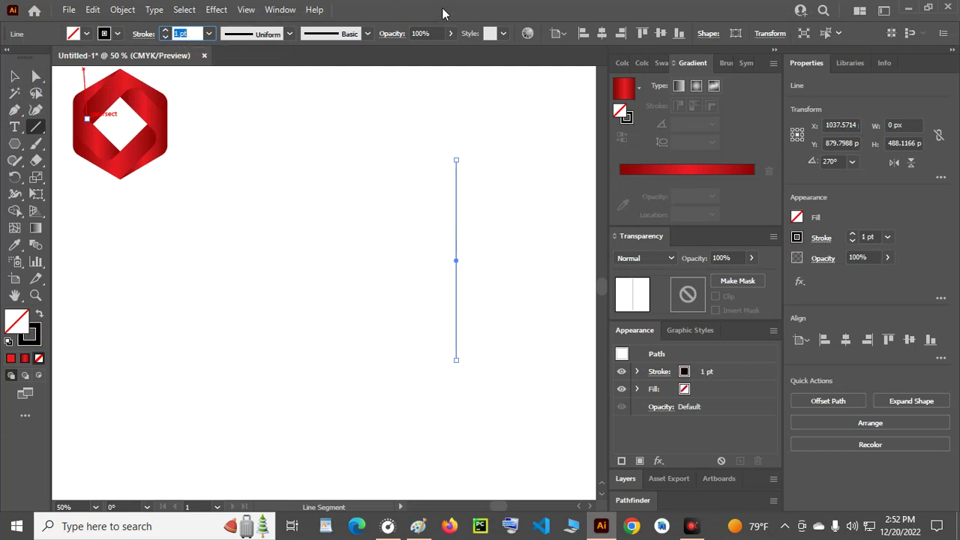
pyautogui.click(358, 180)
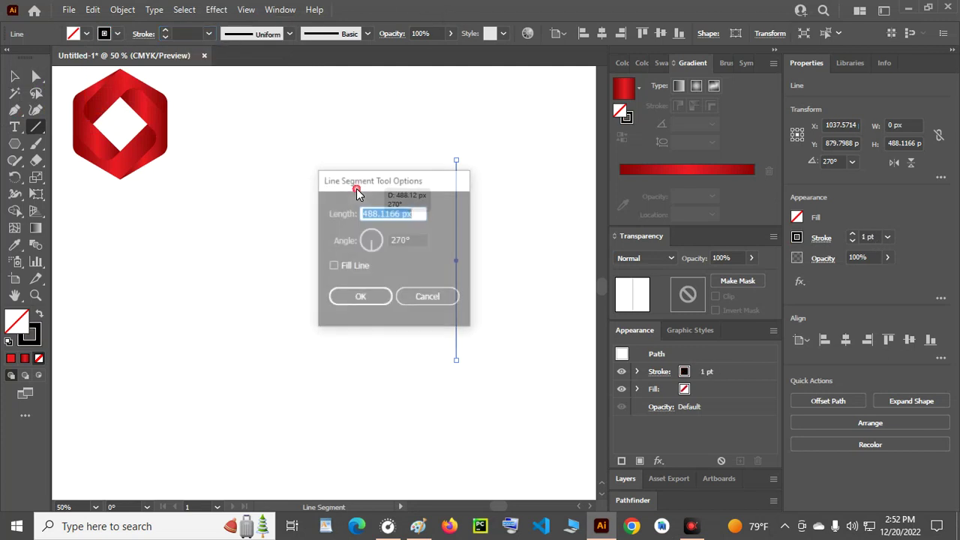
pyautogui.click(443, 301)
# Copy the vertical line about 38 px to its left and repeat the copy three times to make five evenly spaced lines.
pyautogui.click(16, 77)
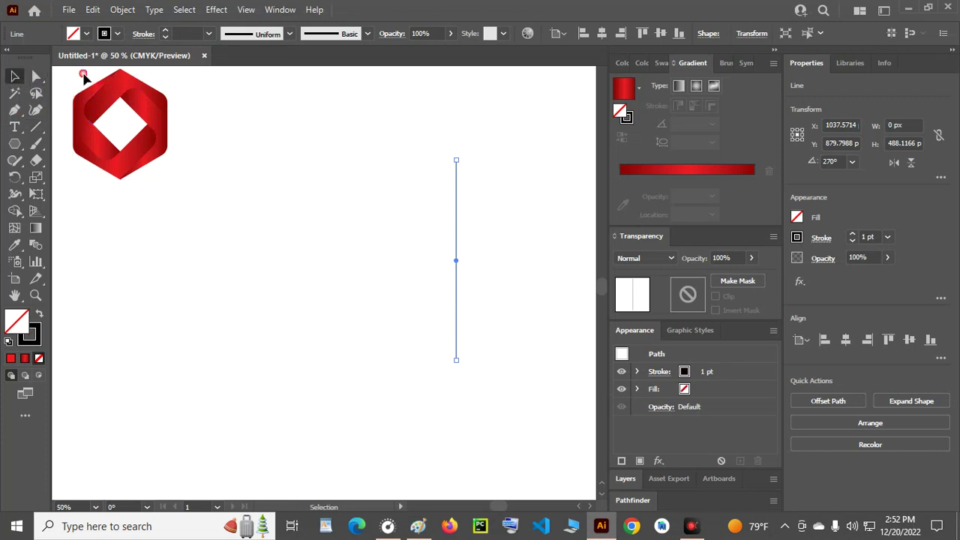
pyautogui.doubleClick(457, 235)
pyautogui.click(61, 78)
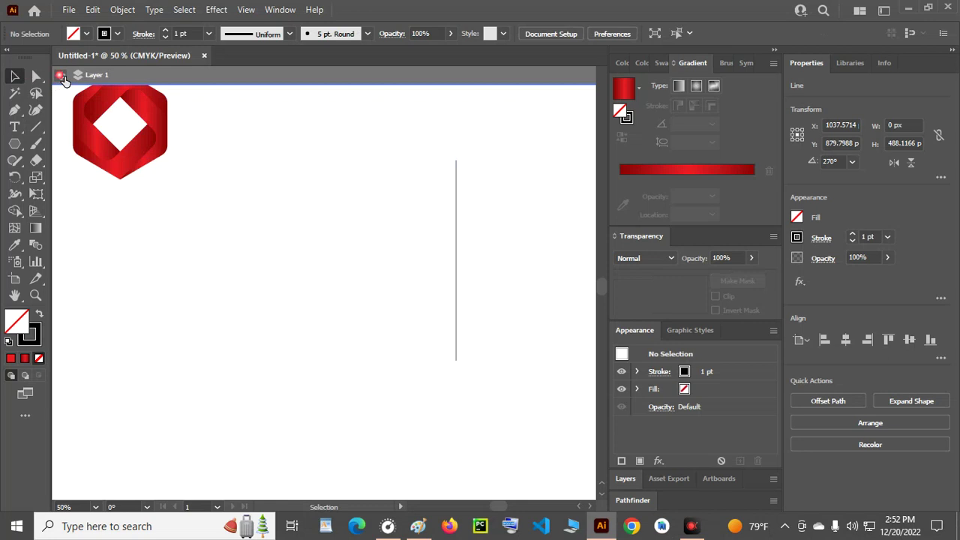
pyautogui.click(456, 249)
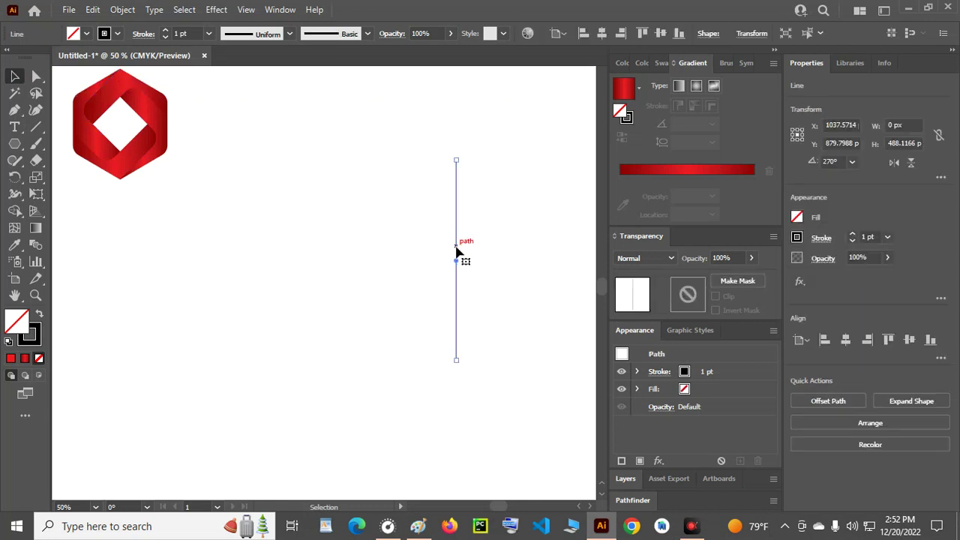
pyautogui.moveTo(456, 248); pyautogui.dragTo(446, 248)
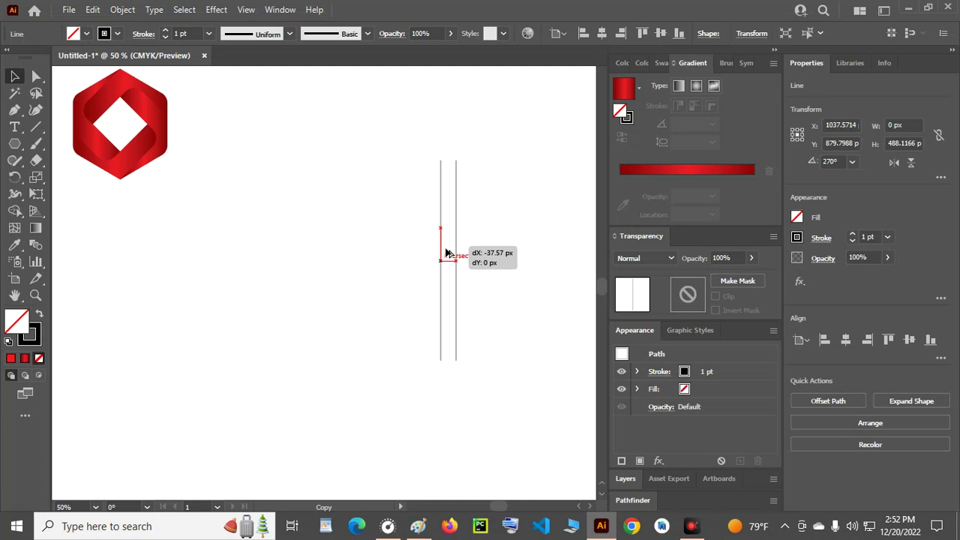
pyautogui.moveTo(446, 253); pyautogui.dragTo(445, 253)
pyautogui.press('a')
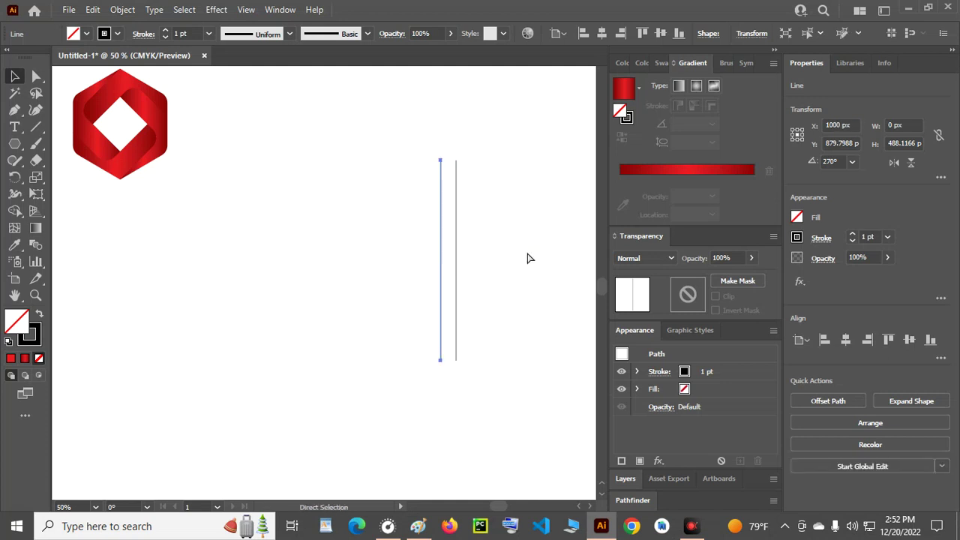
pyautogui.hotkey('ctrl', 'd')
pyautogui.hotkey('ctrl', 'd')
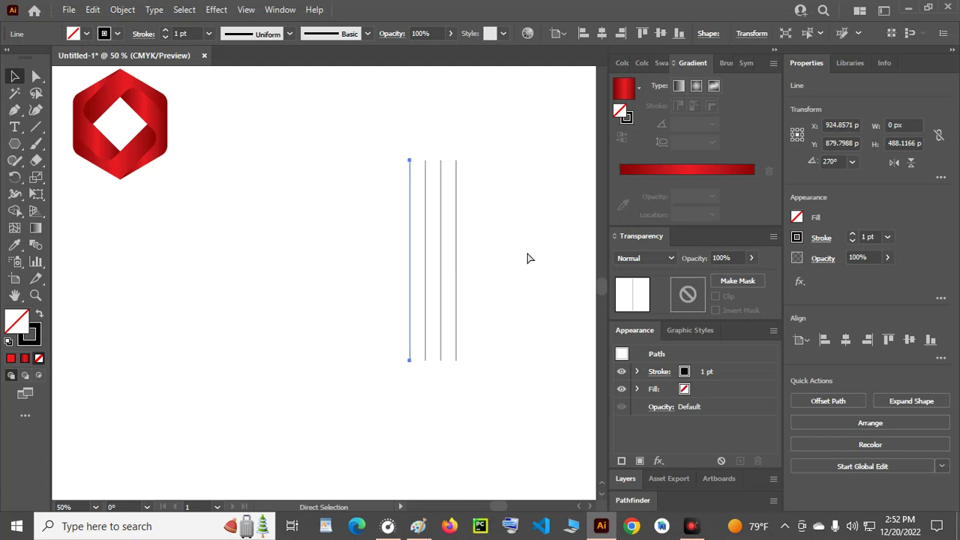
pyautogui.hotkey('ctrl', 'd')
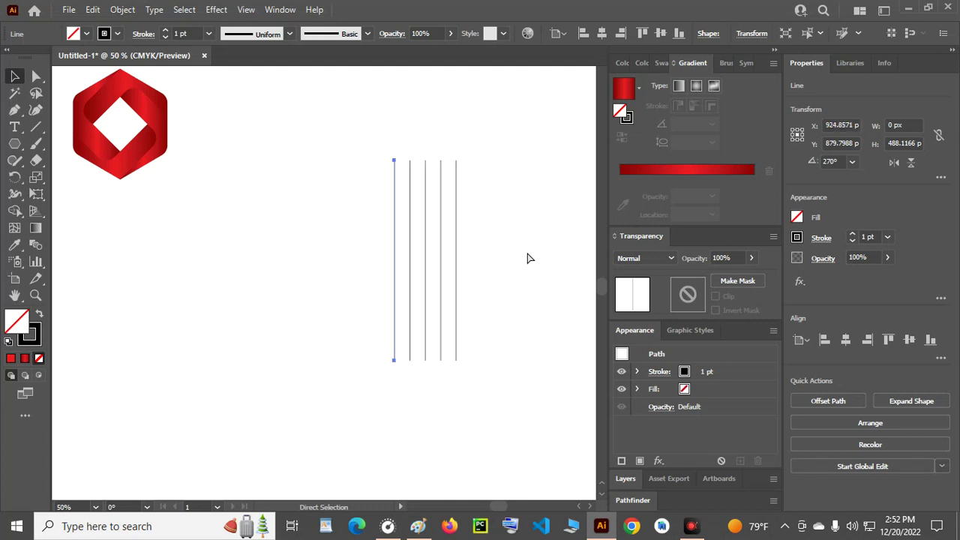
# Select all five vertical lines and group them.
pyautogui.press('v')
pyautogui.click(333, 141)
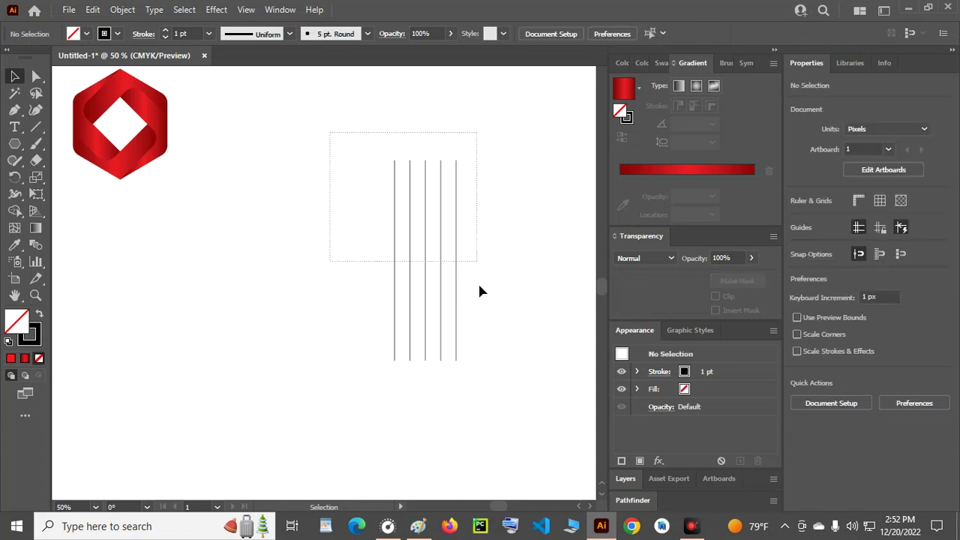
pyautogui.moveTo(479, 262); pyautogui.dragTo(492, 388)
pyautogui.rightClick(430, 238)
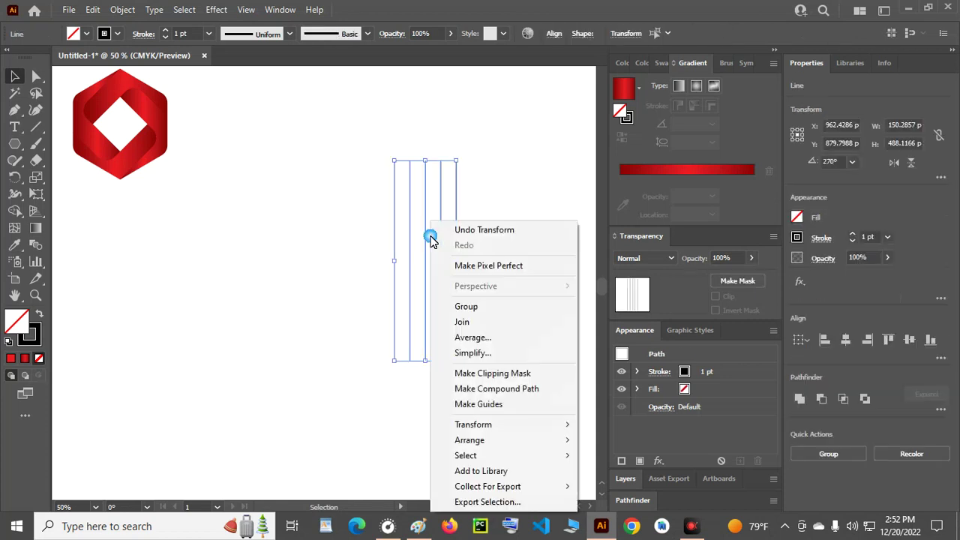
pyautogui.click(497, 313)
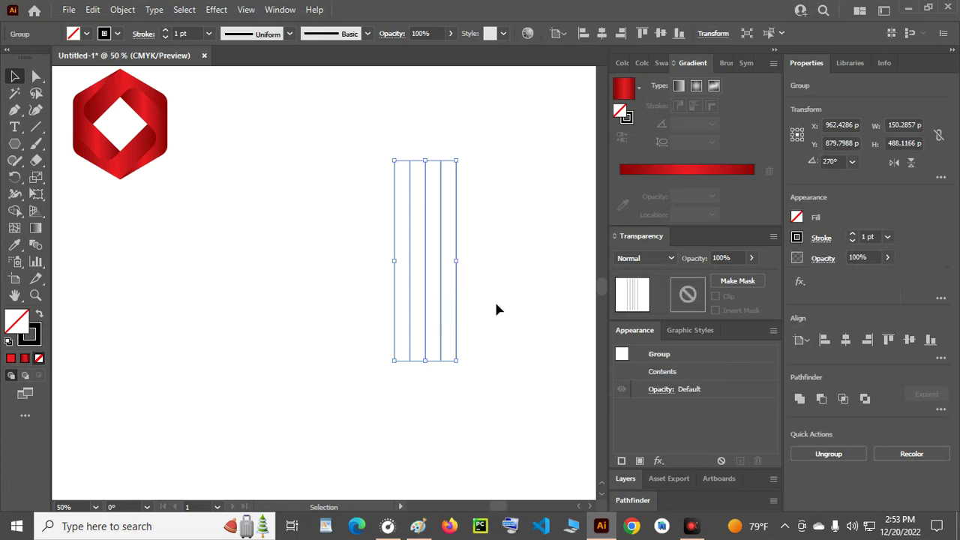
# Create a reflected copy of the vertical line group about a 45° axis to add horizontal lines across it.
pyautogui.rightClick(423, 217)
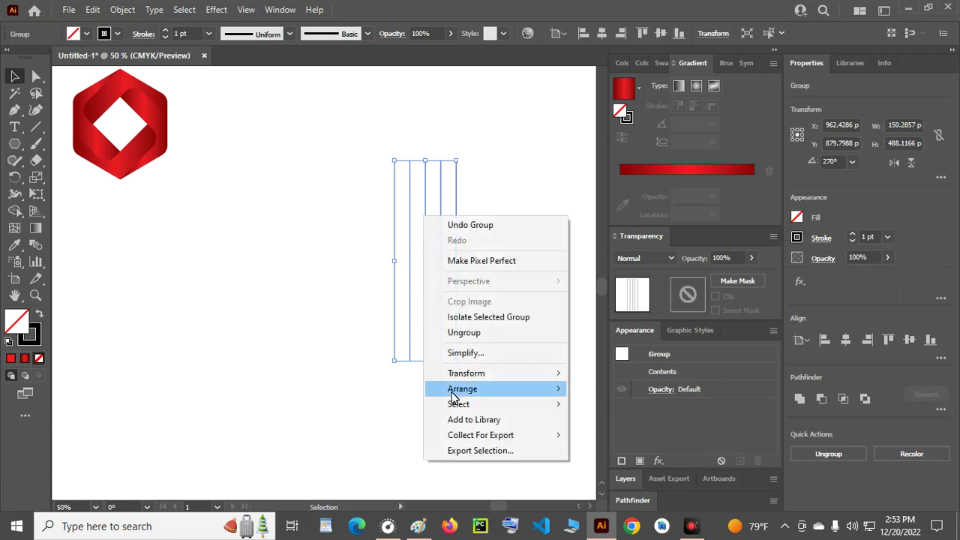
pyautogui.moveTo(463, 379)
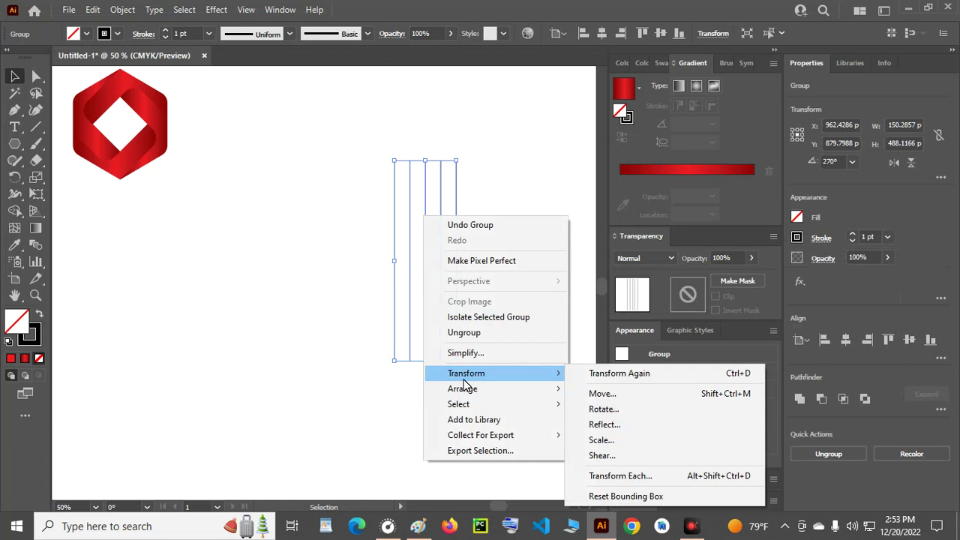
pyautogui.click(615, 426)
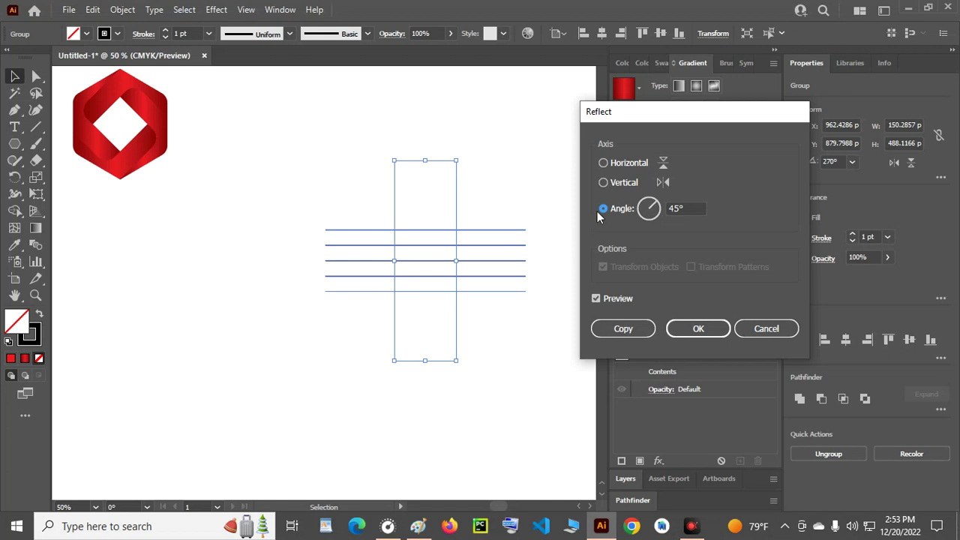
pyautogui.click(603, 211)
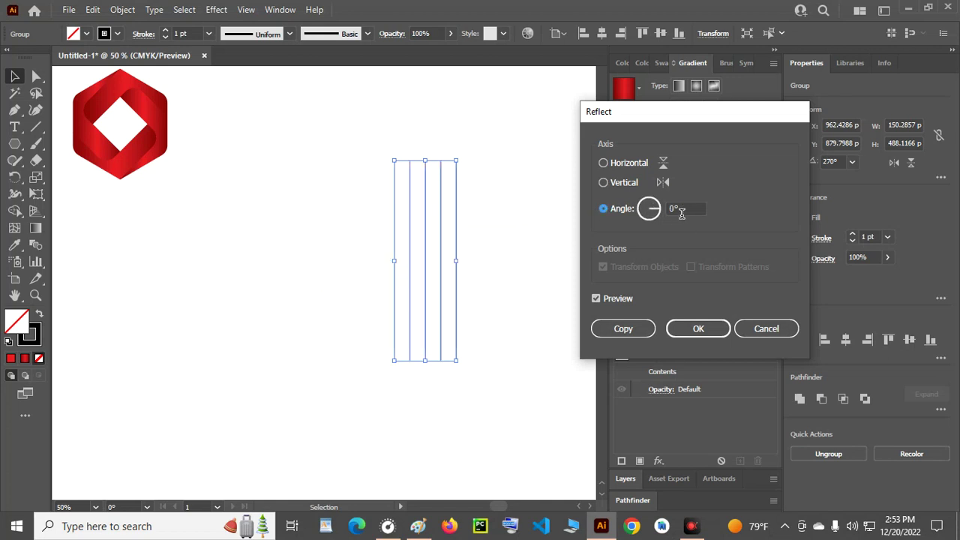
pyautogui.click(681, 210)
pyautogui.scroll(13, 681, 211)
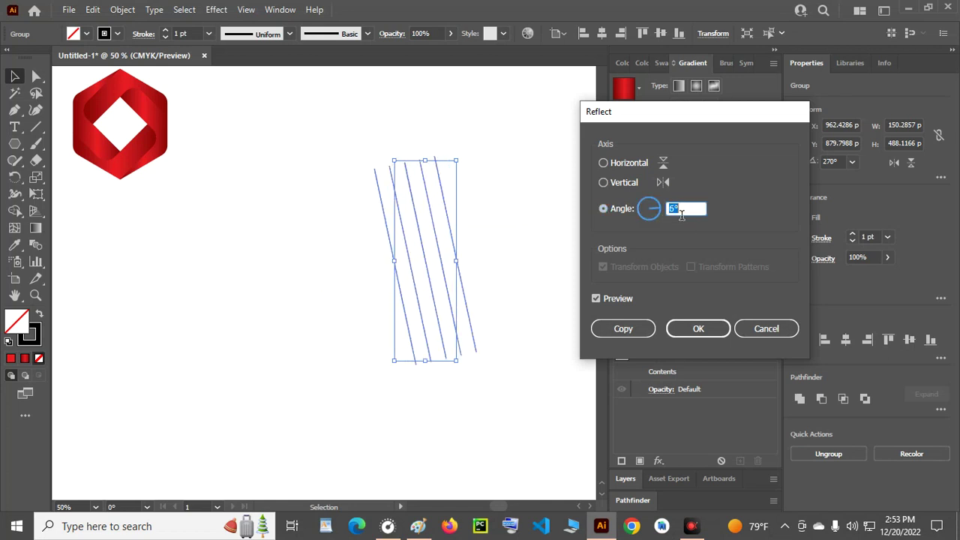
pyautogui.scroll(17, 681, 213)
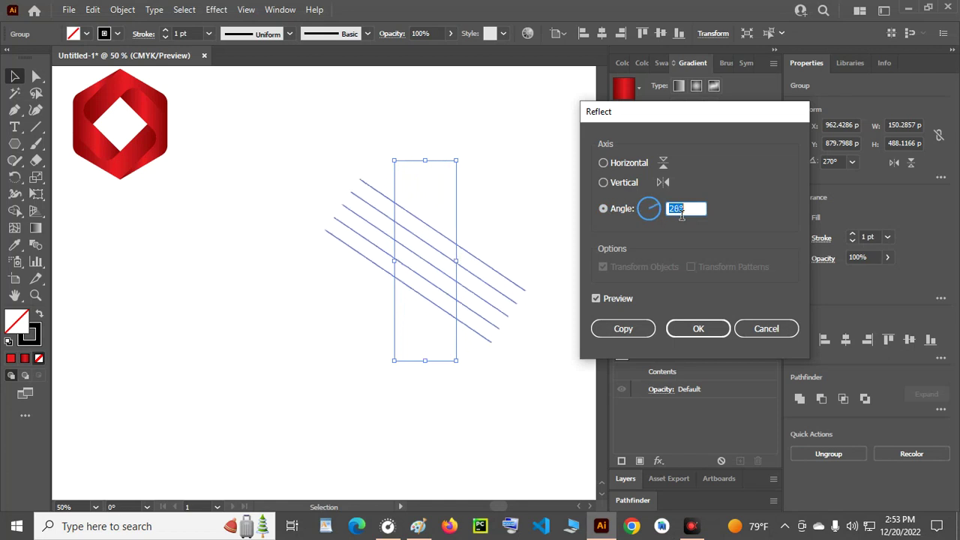
pyautogui.scroll(11, 684, 215)
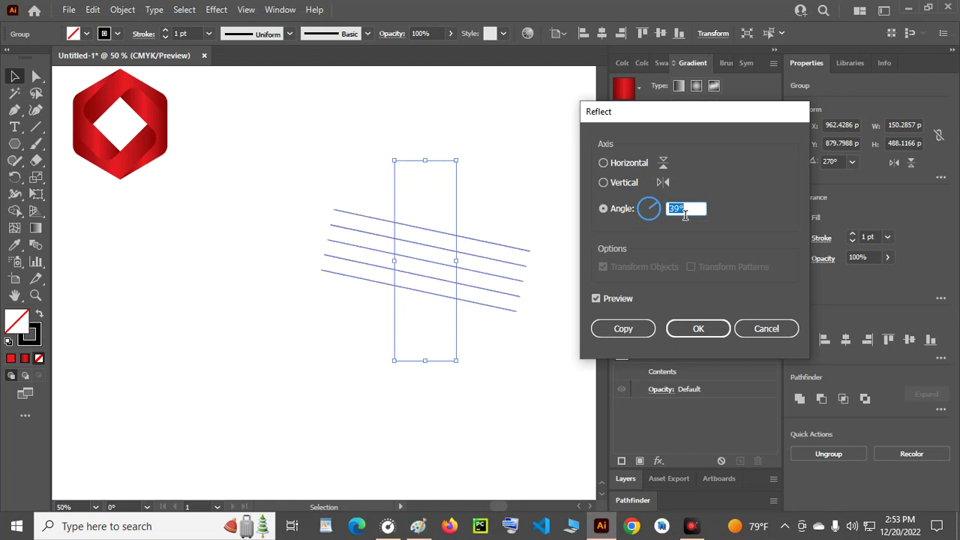
pyautogui.scroll(4, 685, 215)
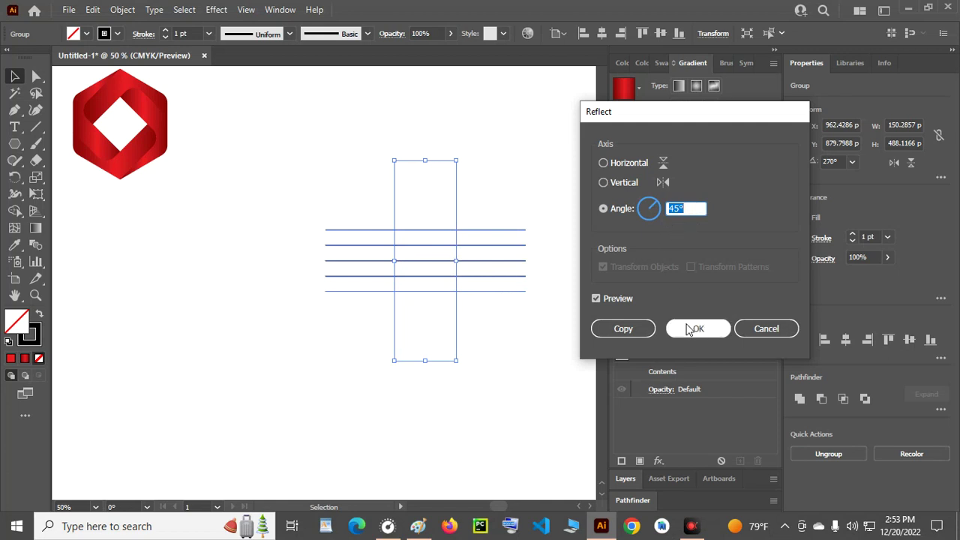
pyautogui.click(618, 330)
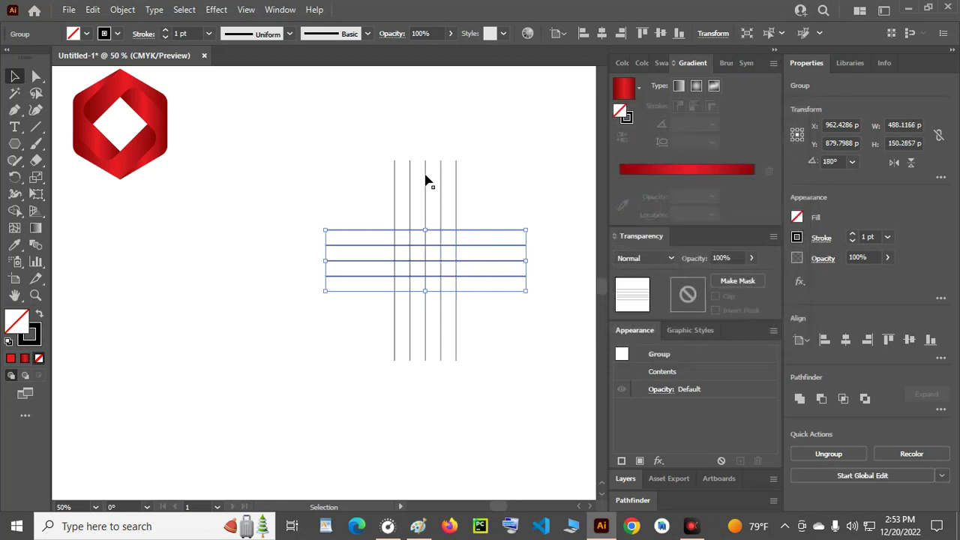
# Collapse the extra panels to widen the canvas, then group the vertical and horizontal line sets together.
pyautogui.click(776, 50)
pyautogui.click(539, 139)
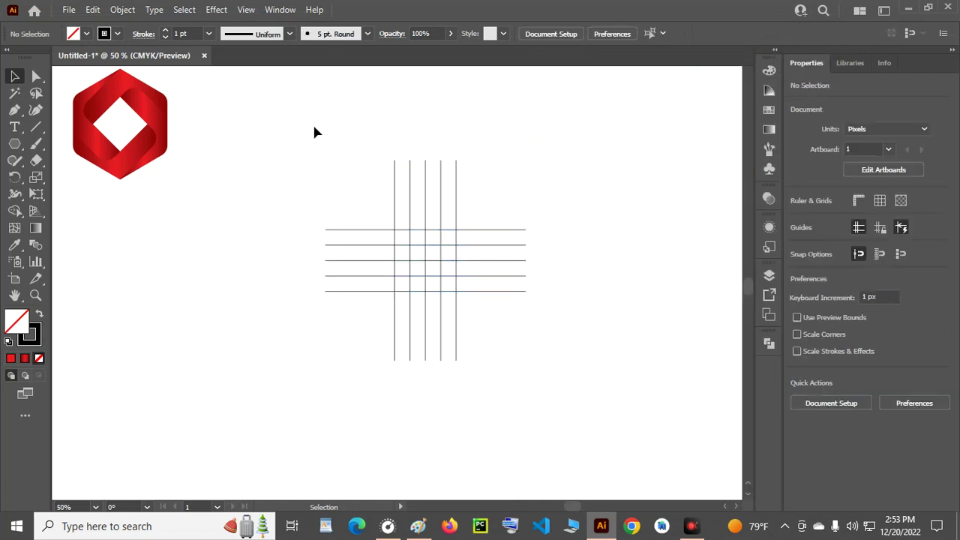
pyautogui.hotkey('ctrl', 'a')
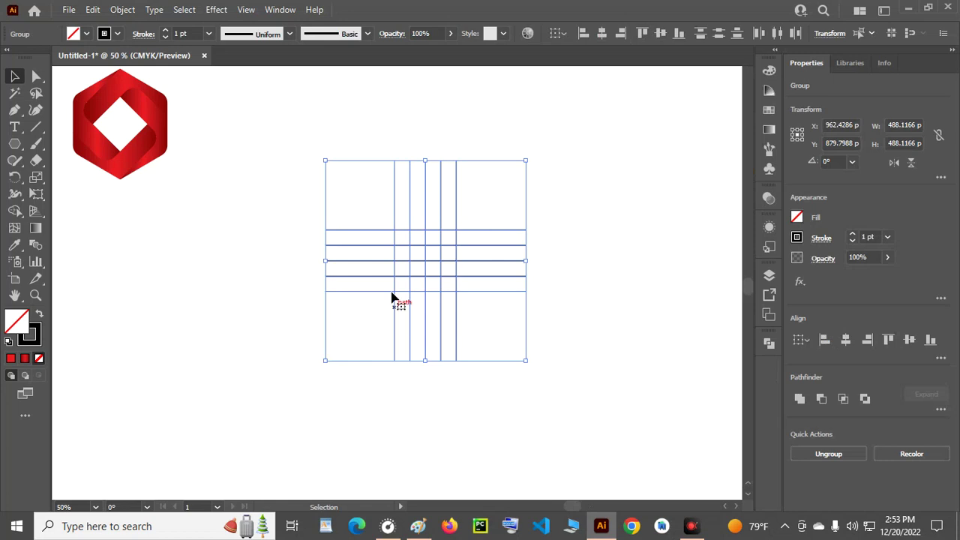
pyautogui.rightClick(442, 260)
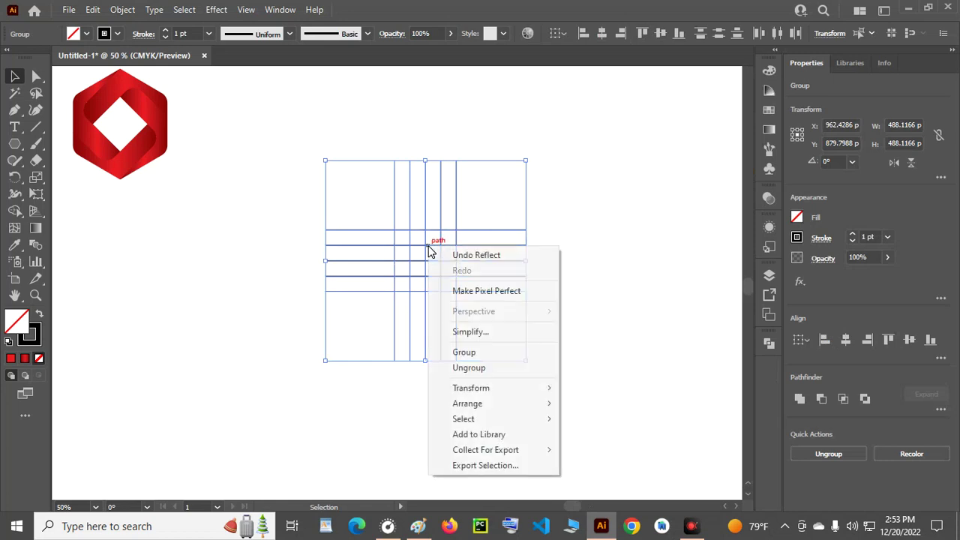
pyautogui.click(471, 353)
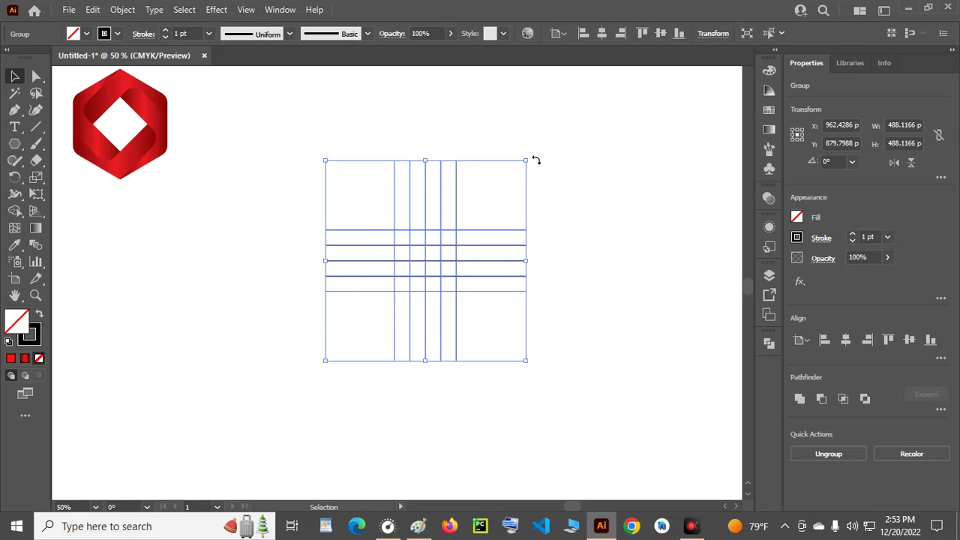
# Rotate the grouped line grid by 45° so its lines run diagonally, and deselect it.
pyautogui.moveTo(533, 158); pyautogui.dragTo(420, 120)
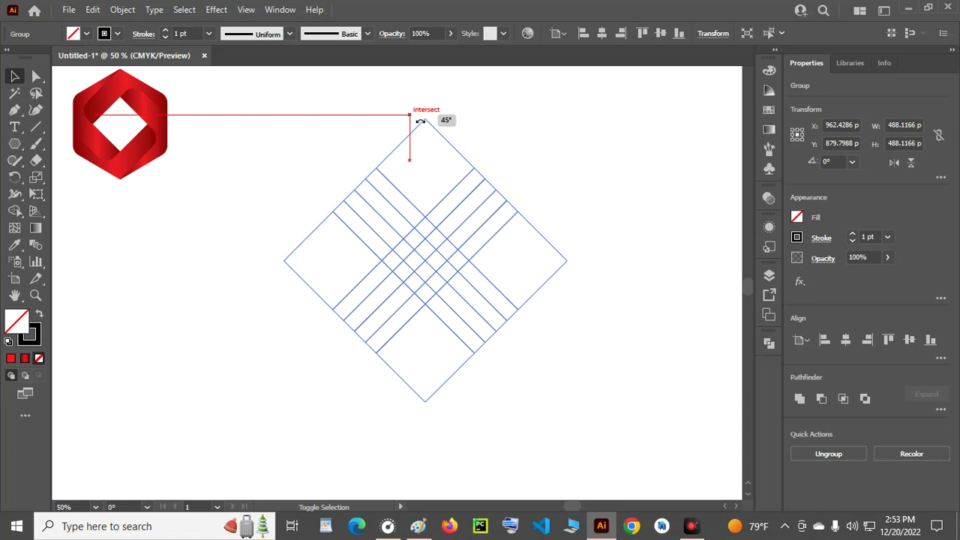
pyautogui.moveTo(421, 121); pyautogui.dragTo(420, 118)
pyautogui.click(577, 234)
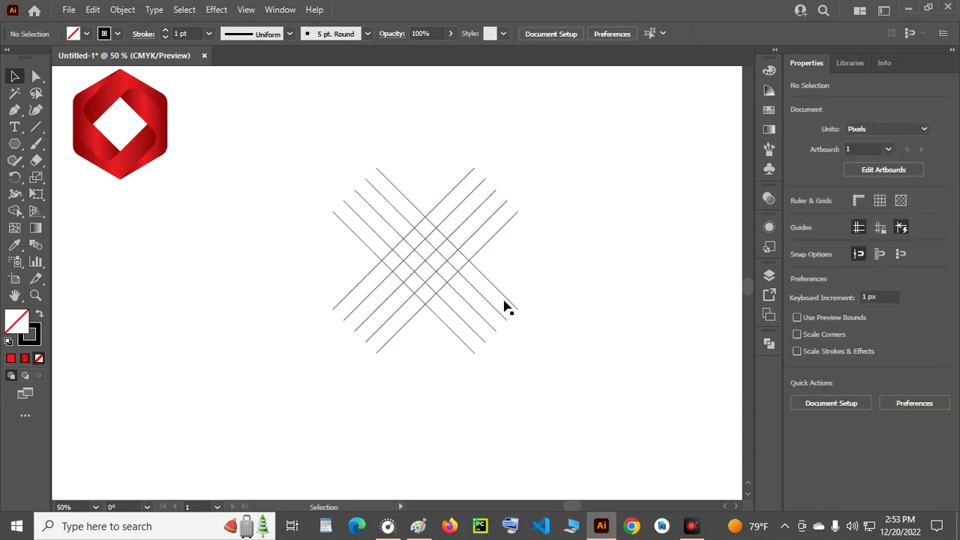
# Draw a hexagon about 337 px wide beside the line grid and rotate it 90° so that a corner points up.
pyautogui.click(14, 144)
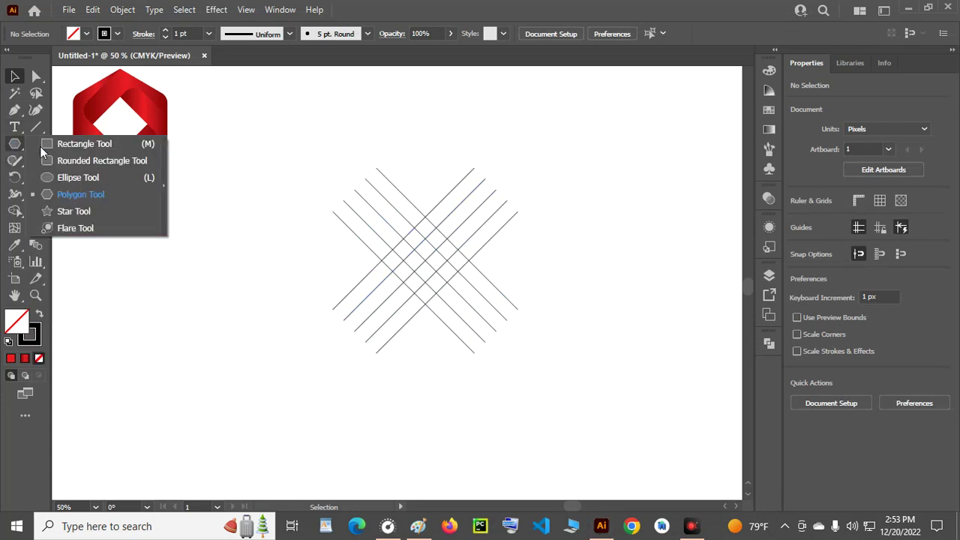
pyautogui.click(53, 195)
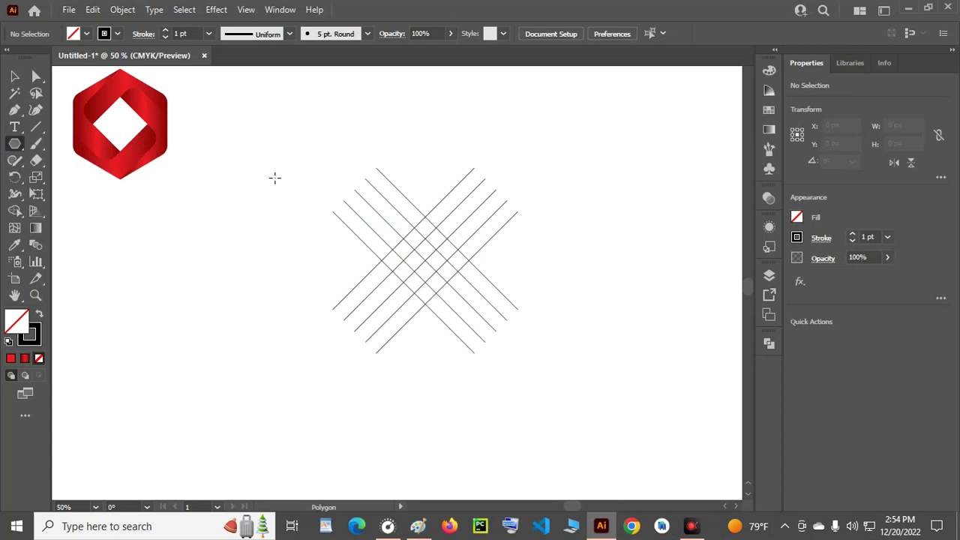
pyautogui.moveTo(251, 168); pyautogui.dragTo(292, 237)
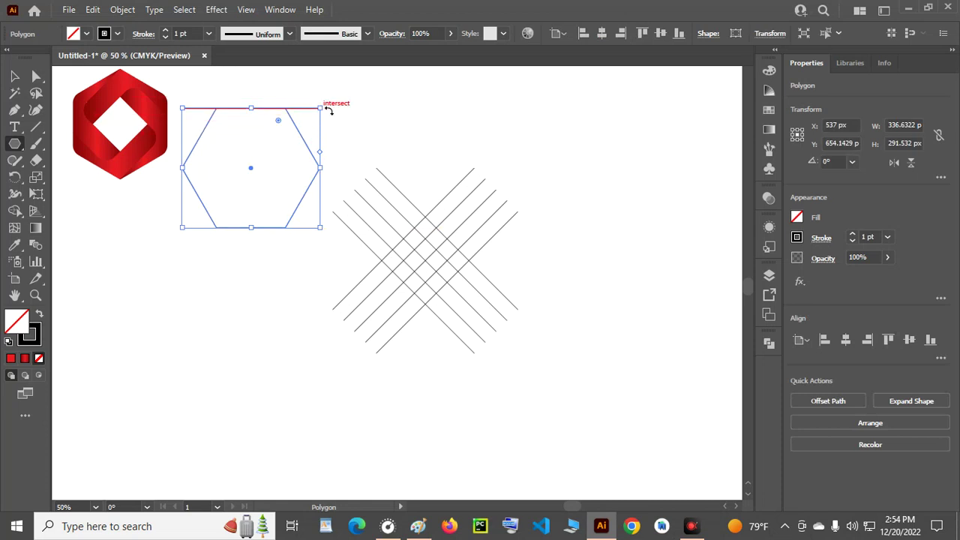
pyautogui.moveTo(327, 110); pyautogui.dragTo(225, 100)
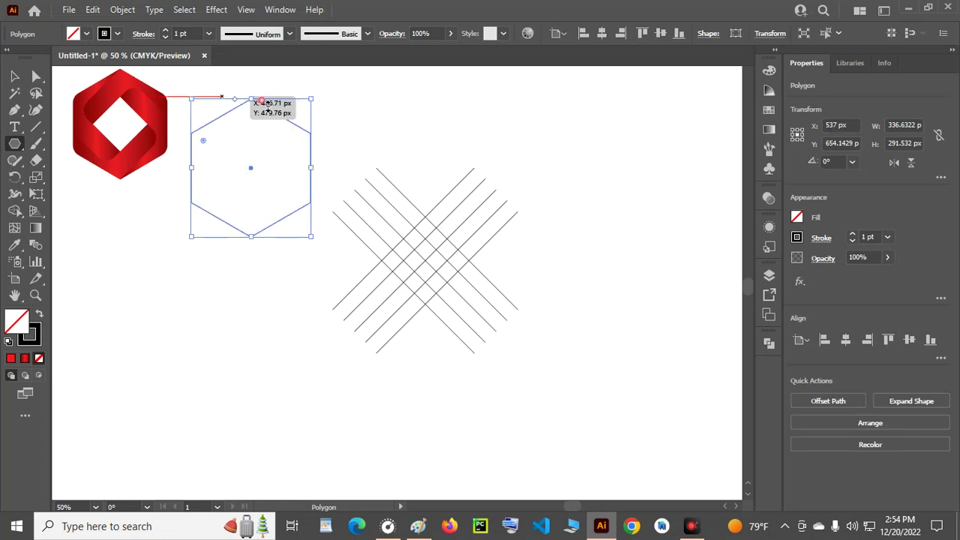
# Move the hexagon straight down so it sits level with the line grid, and deselect it.
pyautogui.click(13, 76)
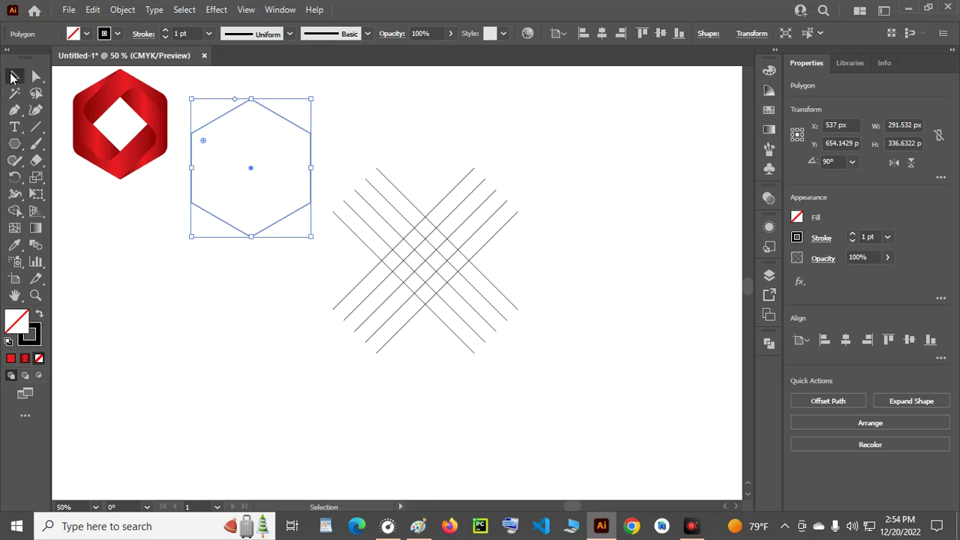
pyautogui.moveTo(291, 124); pyautogui.dragTo(289, 208)
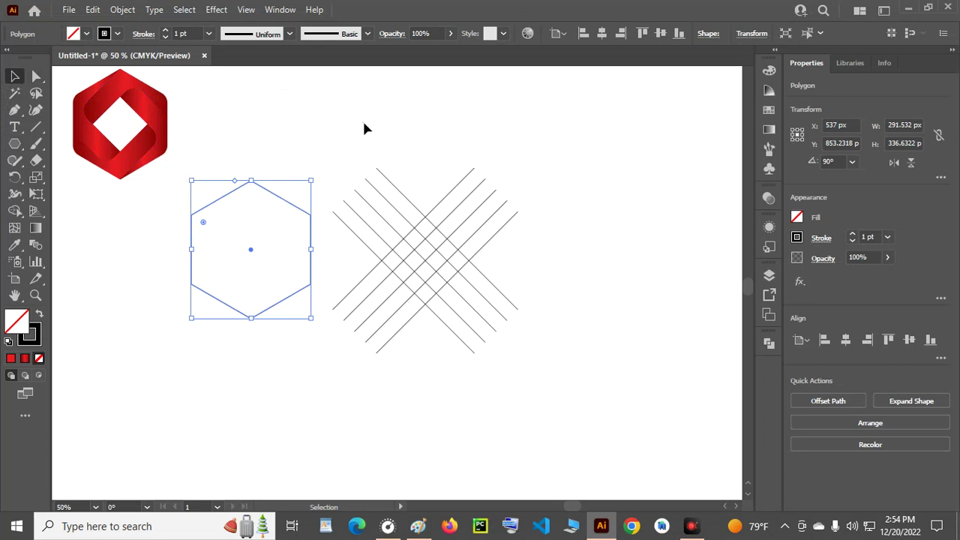
pyautogui.click(362, 119)
# Center the hexagon and the line grid on each other horizontally and vertically, aligned to the selection, and deselect them.
pyautogui.moveTo(220, 129); pyautogui.dragTo(537, 377)
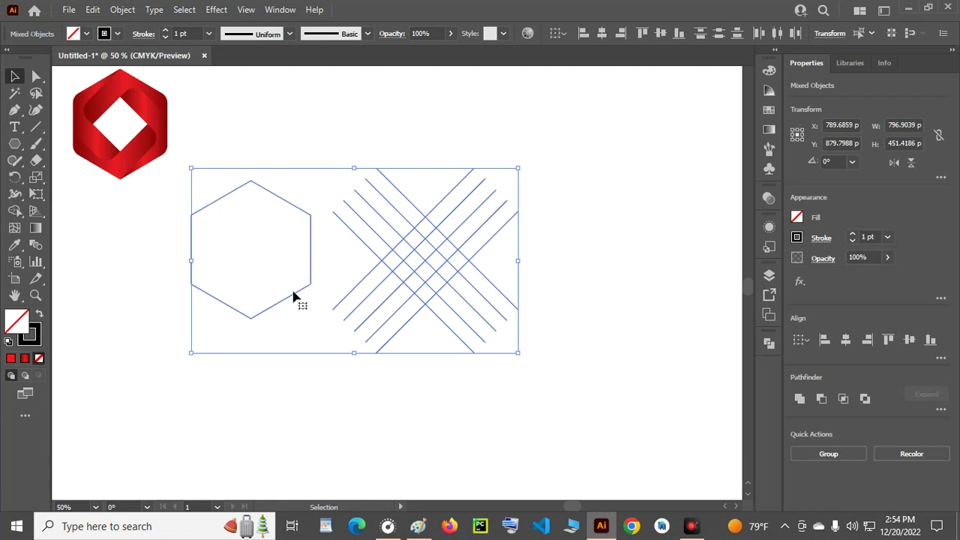
pyautogui.click(566, 32)
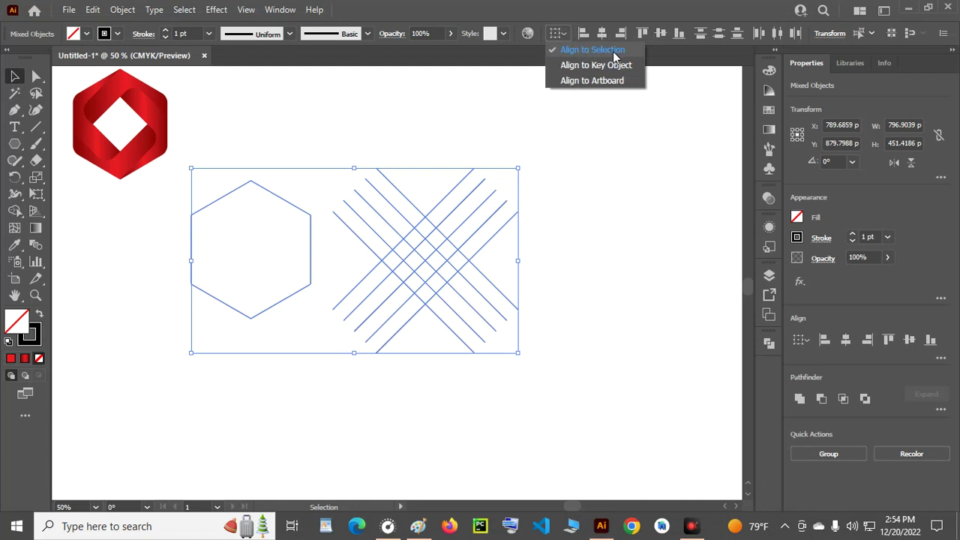
pyautogui.click(608, 11)
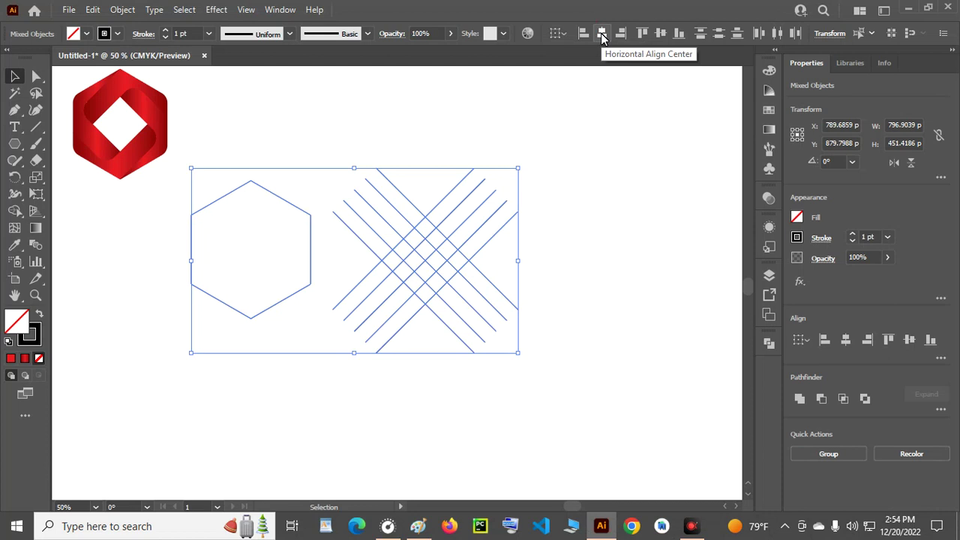
pyautogui.click(601, 34)
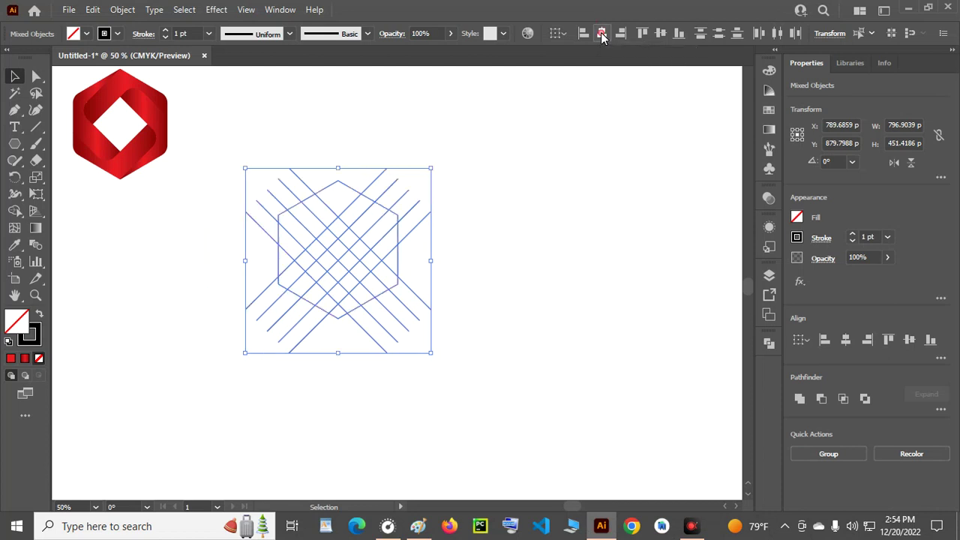
pyautogui.click(663, 32)
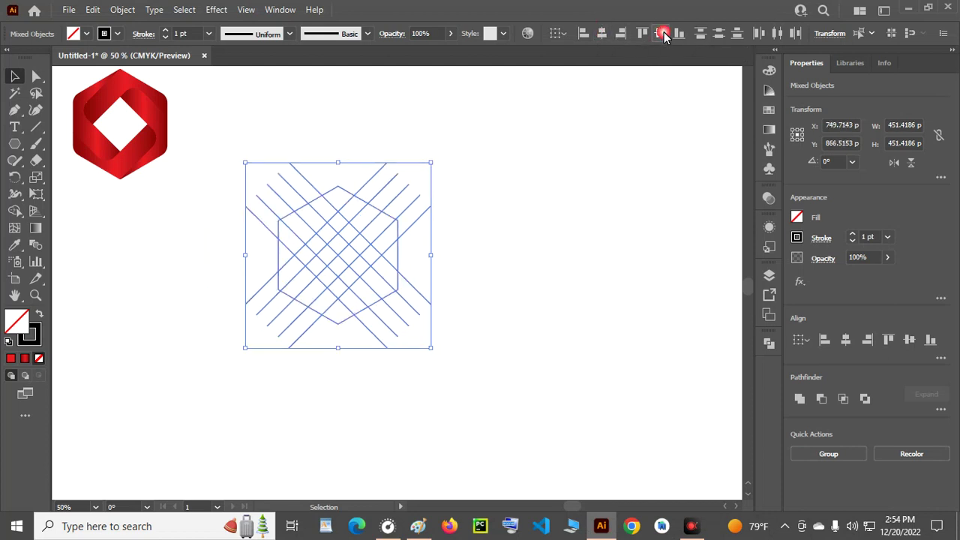
pyautogui.click(570, 260)
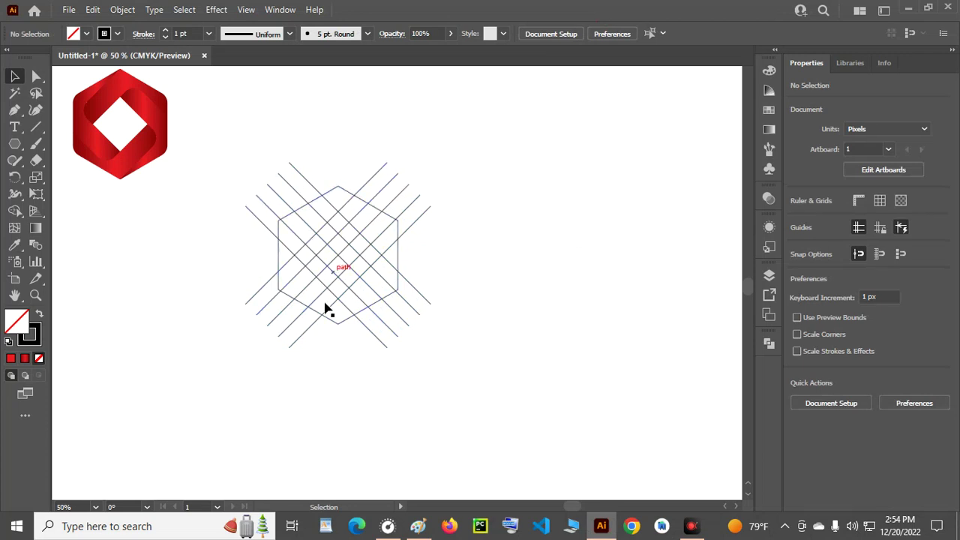
# Shrink the hexagon proportionally about its center until its upper and lower corners meet the crossings of the outer grid lines.
pyautogui.click(343, 197)
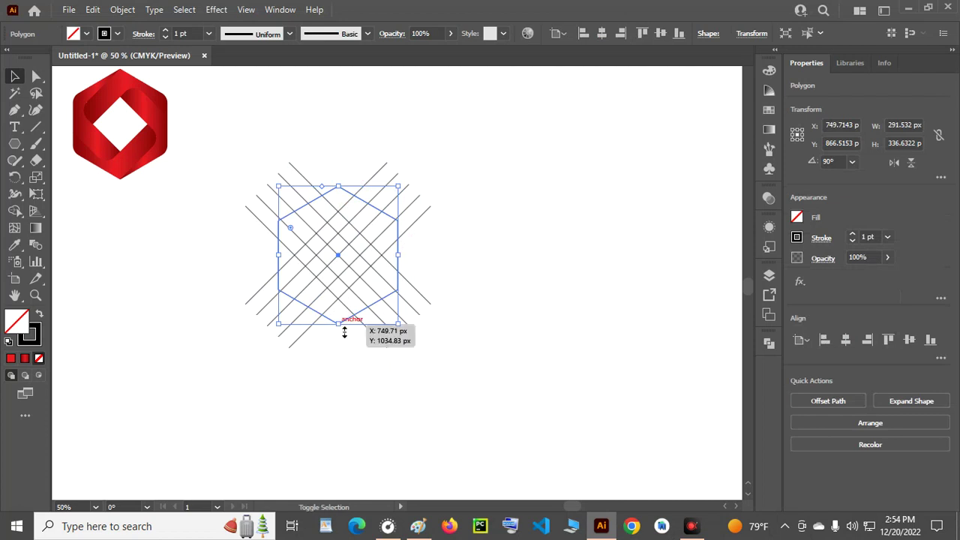
pyautogui.moveTo(344, 332); pyautogui.dragTo(344, 310)
pyautogui.click(506, 273)
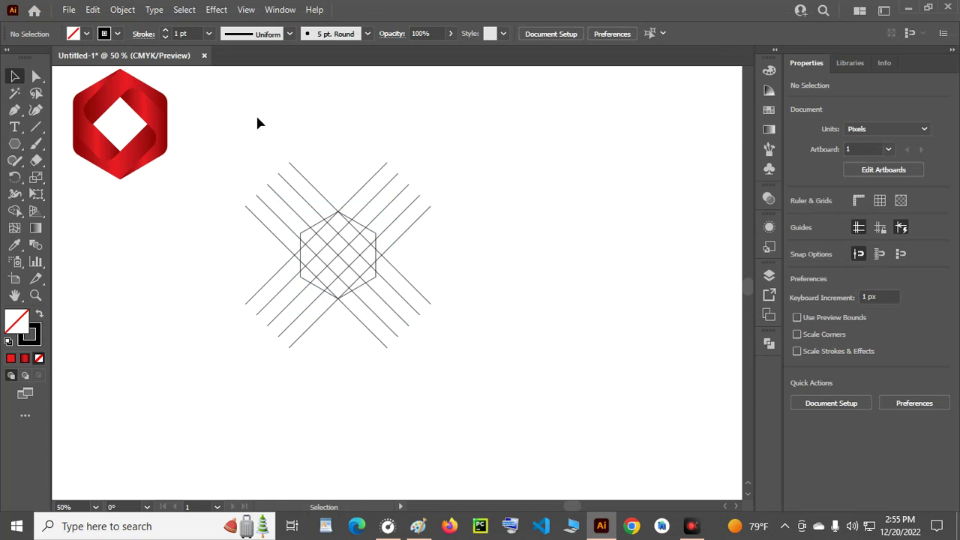
# Remove the stroke from the hexagon and line grid, and start the Shape Builder with a light blue fill.
pyautogui.moveTo(412, 182); pyautogui.dragTo(468, 392)
pyautogui.click(117, 34)
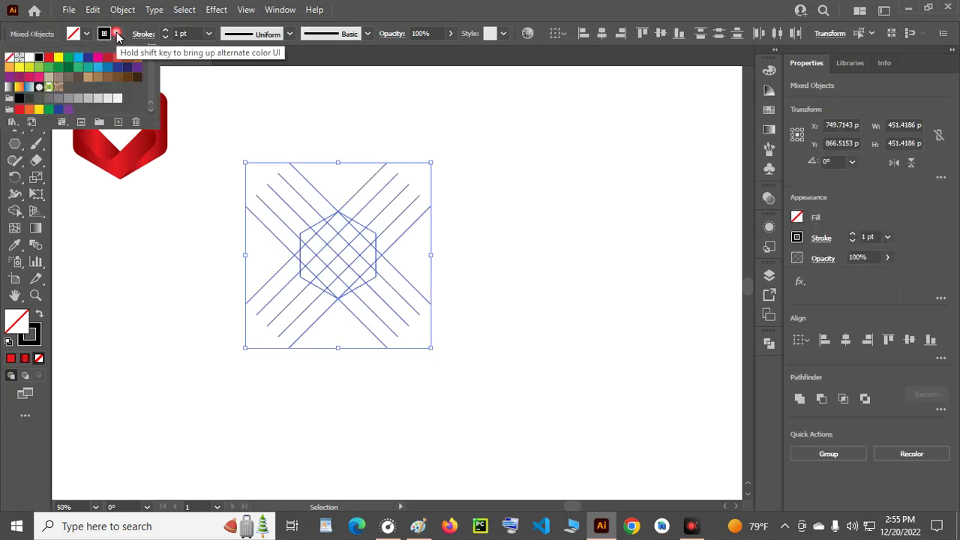
pyautogui.click(13, 68)
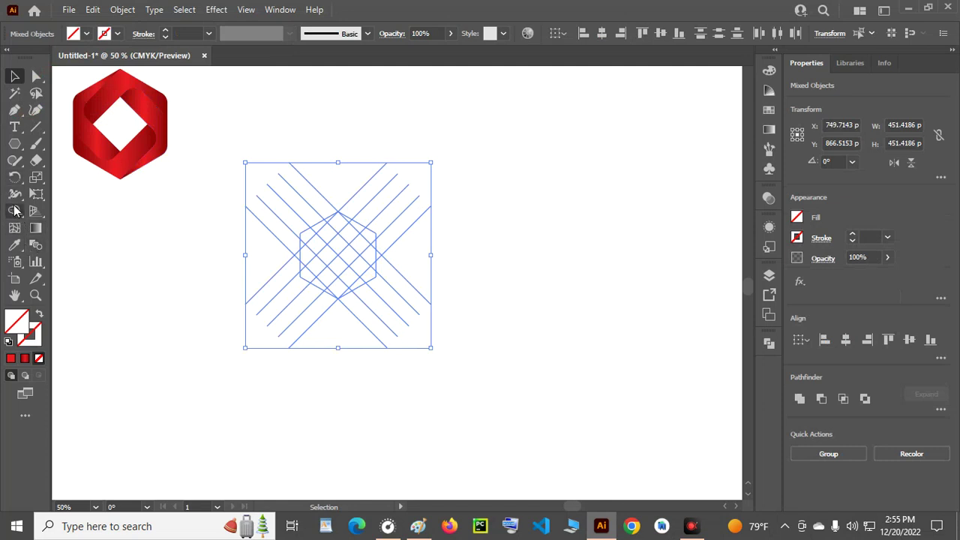
pyautogui.click(15, 213)
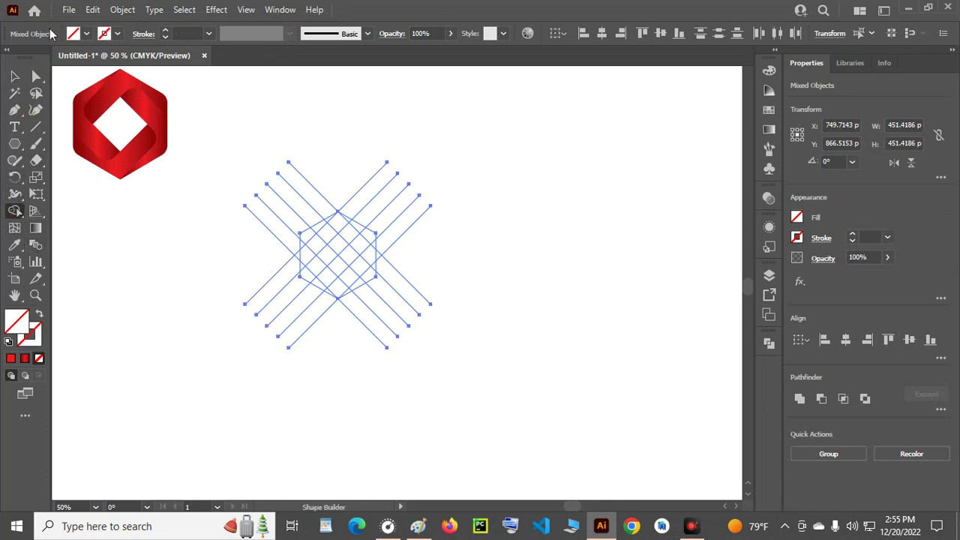
pyautogui.click(87, 34)
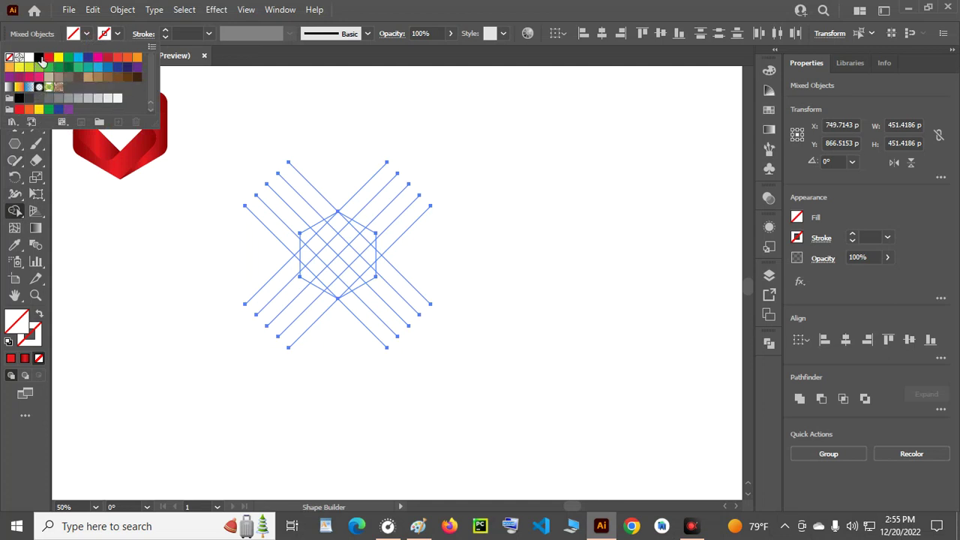
pyautogui.click(78, 59)
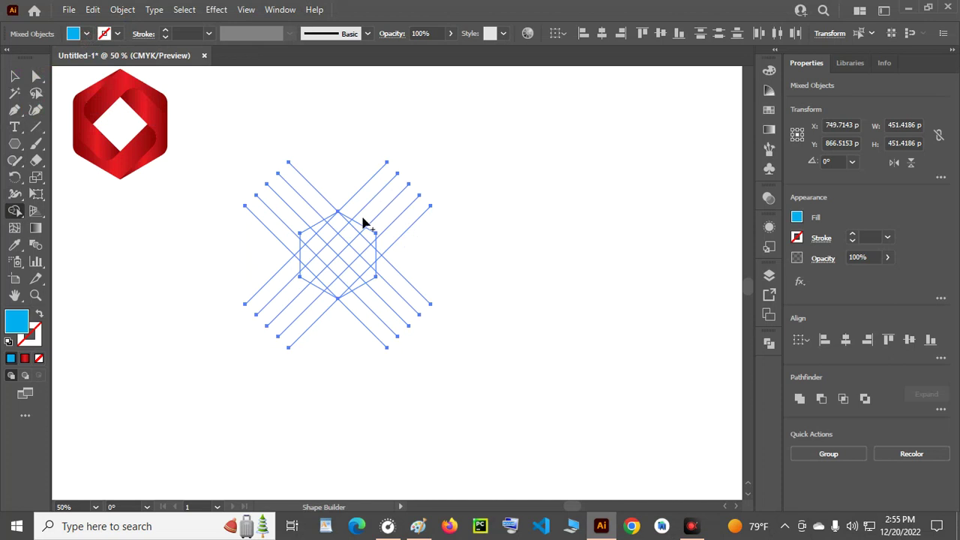
# Merge the hexagon's upper-left edge cells with the diagonal band running down to the lower corner into one blue piece.
pyautogui.scroll(3, 324, 235)
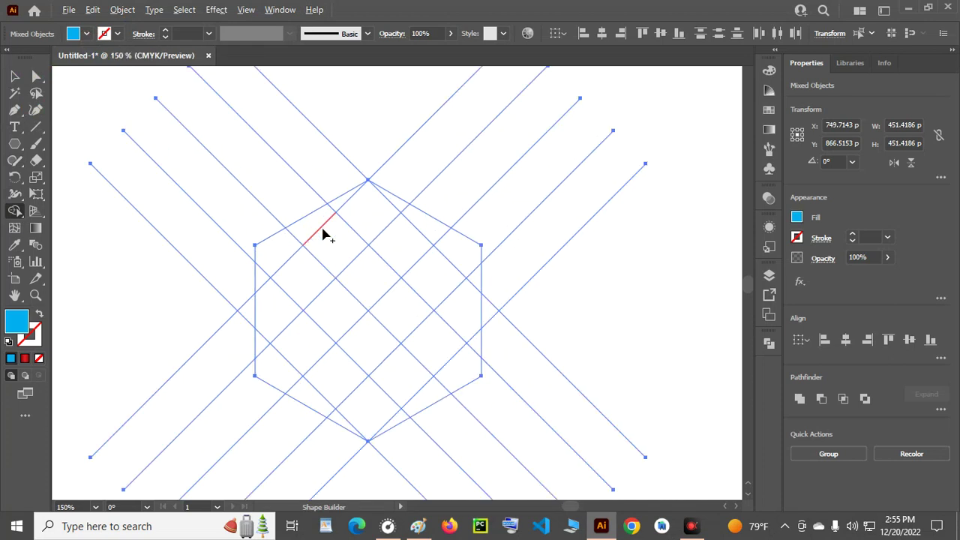
pyautogui.scroll(-1, 363, 199)
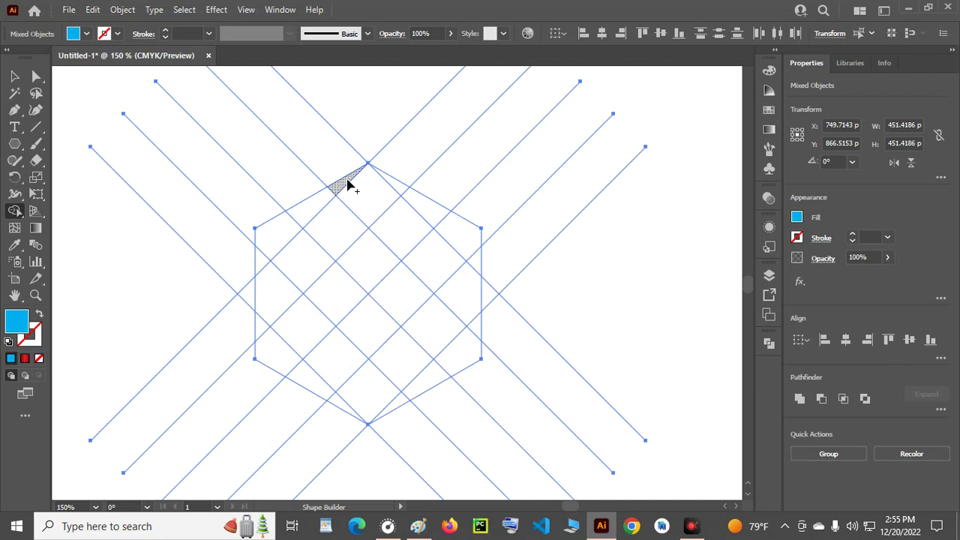
pyautogui.moveTo(347, 185)
pyautogui.mouseDown()
pyautogui.moveTo(289, 224)
pyautogui.moveTo(263, 261)
pyautogui.moveTo(275, 245)
pyautogui.mouseUp()
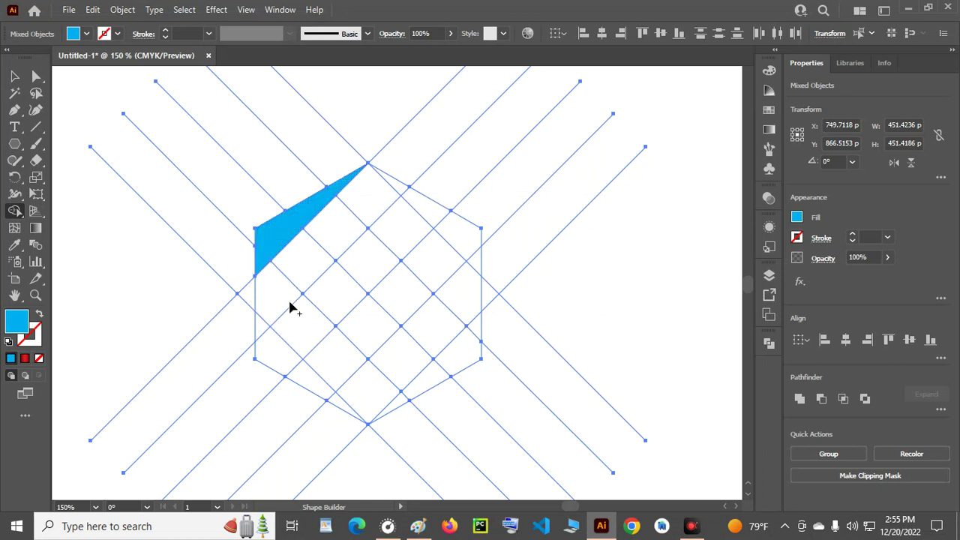
pyautogui.moveTo(266, 268); pyautogui.dragTo(339, 355)
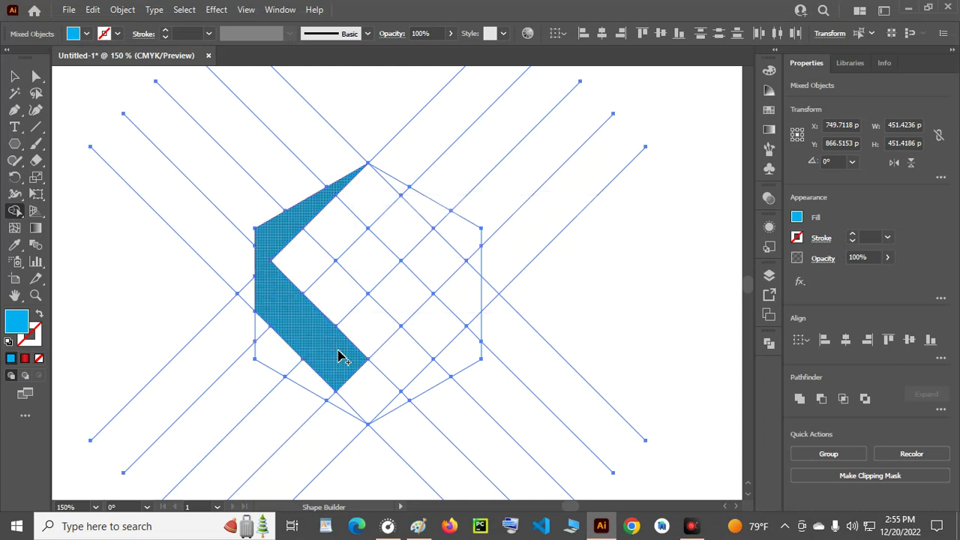
# Merge the hexagon's lower-left edge cells with the band rising from the lower corner toward the right side into a second piece.
pyautogui.scroll(-2, 332, 347)
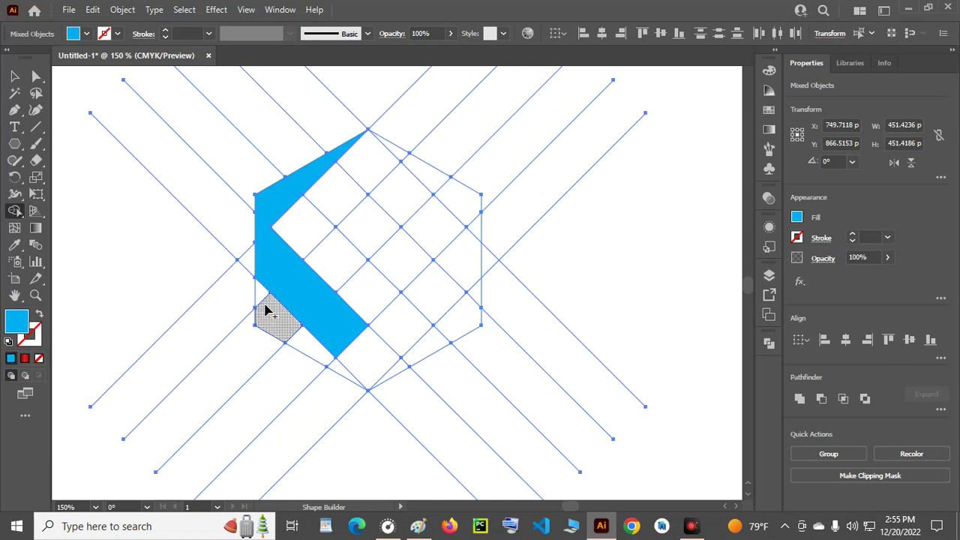
pyautogui.moveTo(260, 294); pyautogui.dragTo(339, 375)
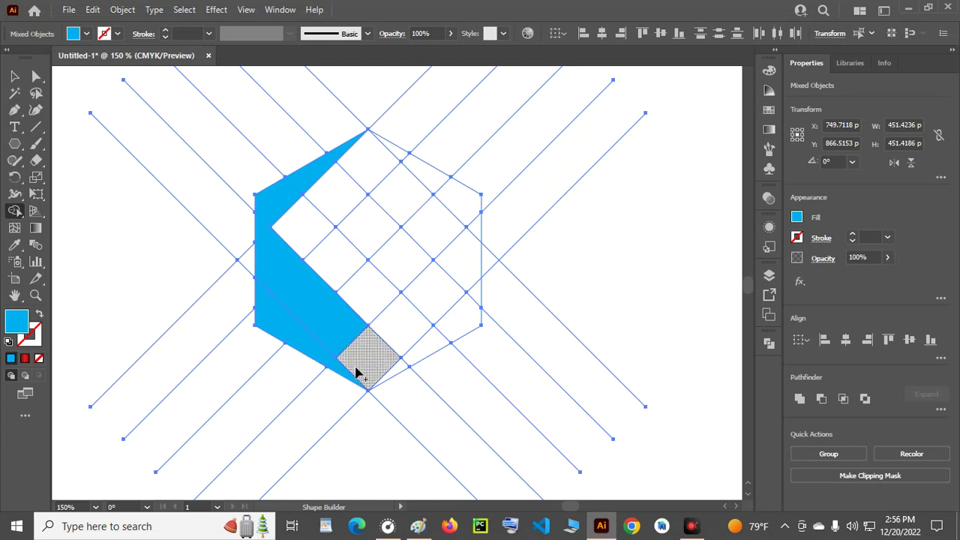
pyautogui.moveTo(365, 377); pyautogui.dragTo(421, 306)
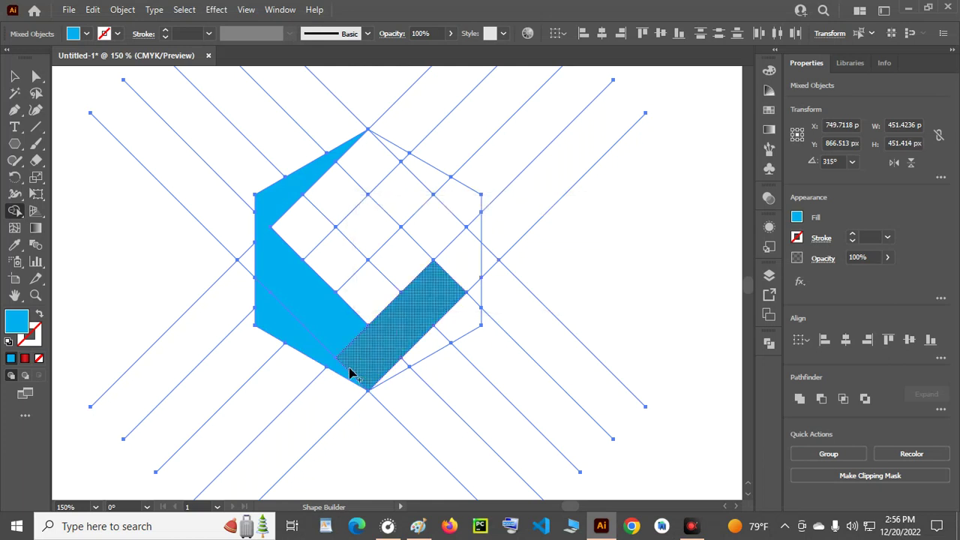
pyautogui.moveTo(343, 377); pyautogui.dragTo(373, 364)
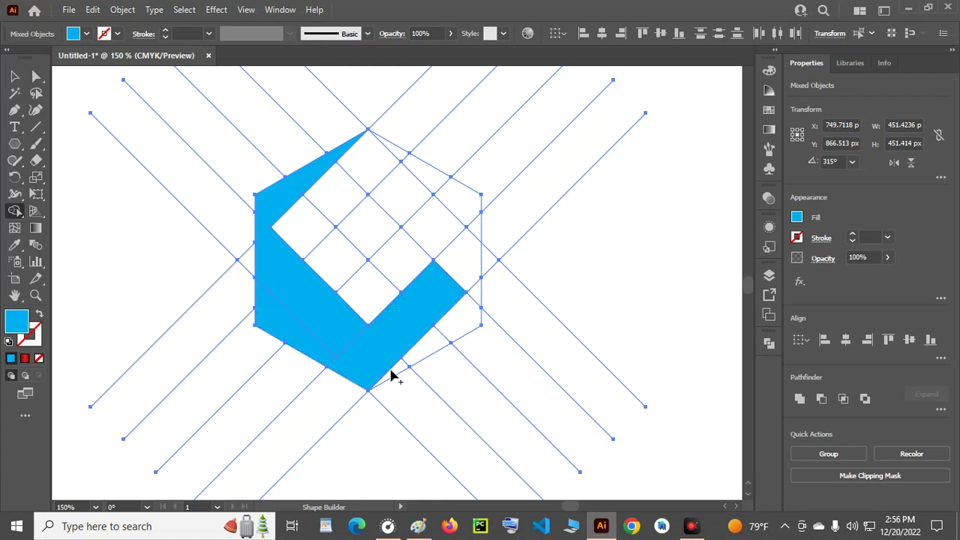
# Merge the lower-right edge cells with the right band, and the upper-right edge cells with the upper-left band, leaving the central square open.
pyautogui.moveTo(396, 373); pyautogui.dragTo(480, 303)
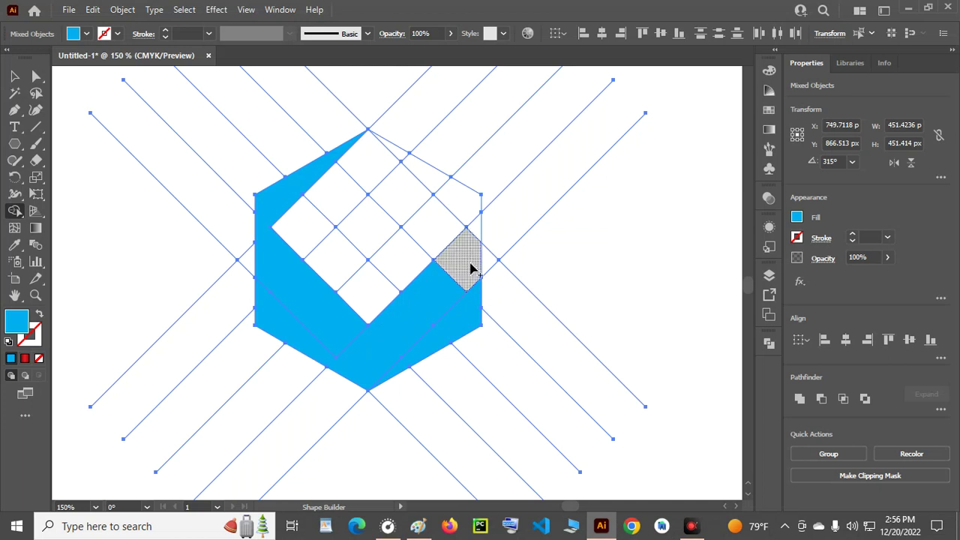
pyautogui.moveTo(476, 292)
pyautogui.mouseDown()
pyautogui.moveTo(475, 278)
pyautogui.moveTo(402, 203)
pyautogui.mouseUp()
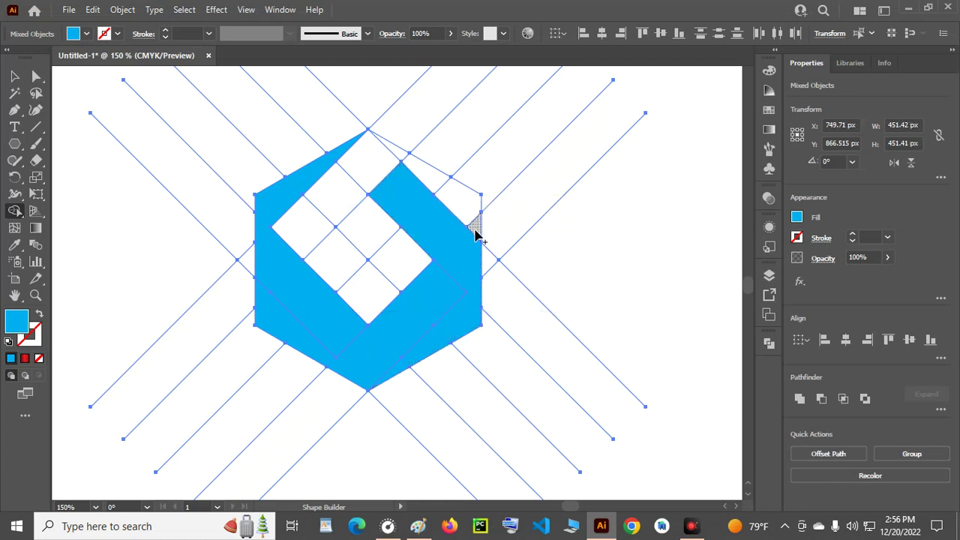
pyautogui.moveTo(476, 222)
pyautogui.mouseDown()
pyautogui.moveTo(403, 154)
pyautogui.moveTo(385, 154)
pyautogui.moveTo(314, 227)
pyautogui.mouseUp()
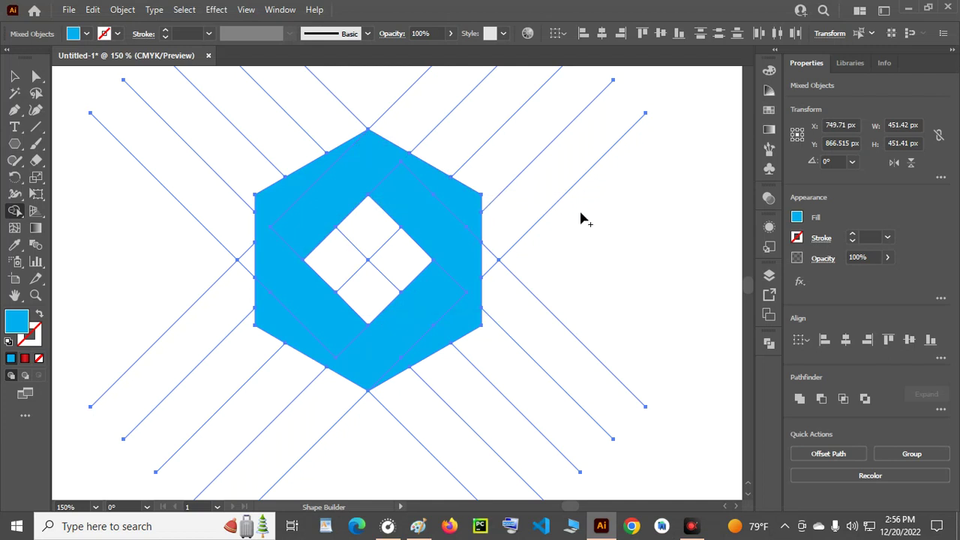
# Leave the Shape Builder and return to the Selection tool.
pyautogui.scroll(-2, 579, 208)
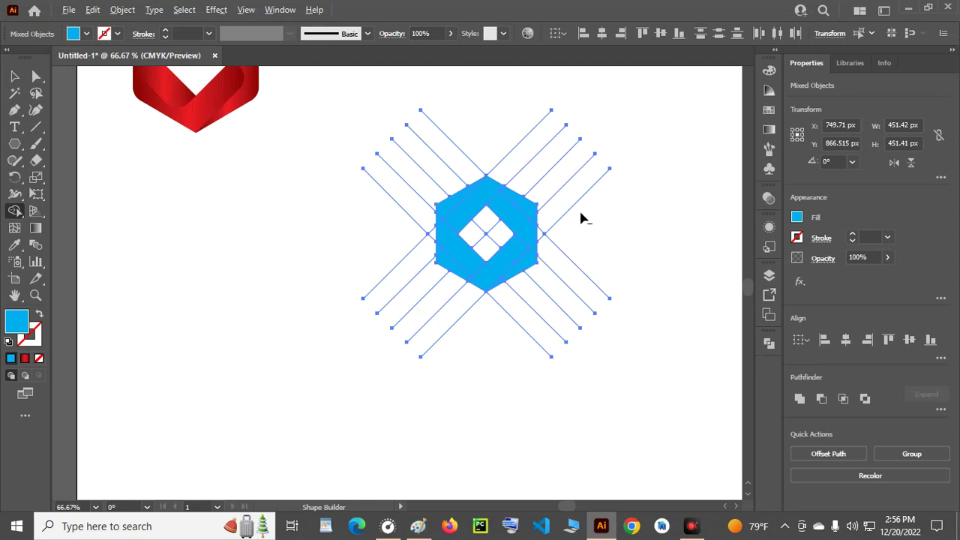
pyautogui.press('space')
pyautogui.moveTo(630, 204); pyautogui.dragTo(582, 221)
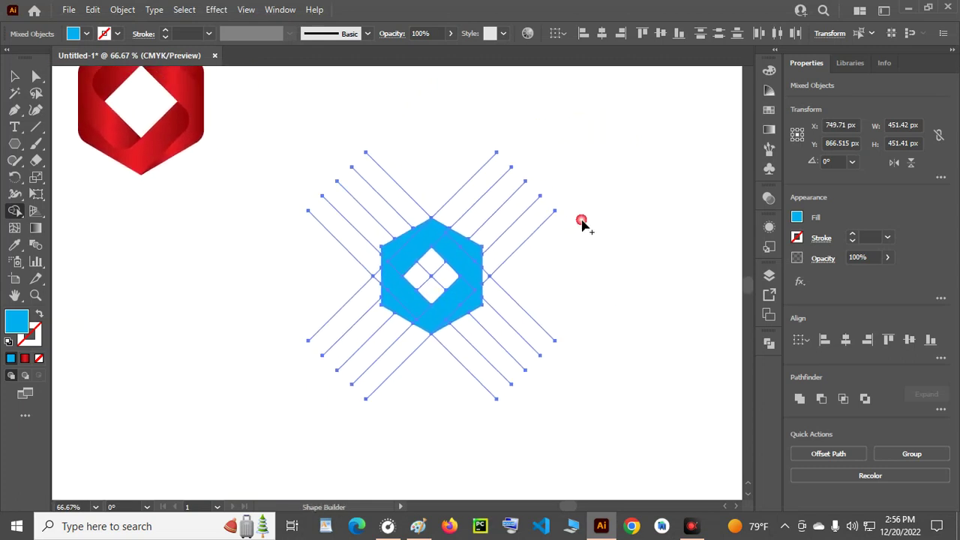
pyautogui.click(472, 261)
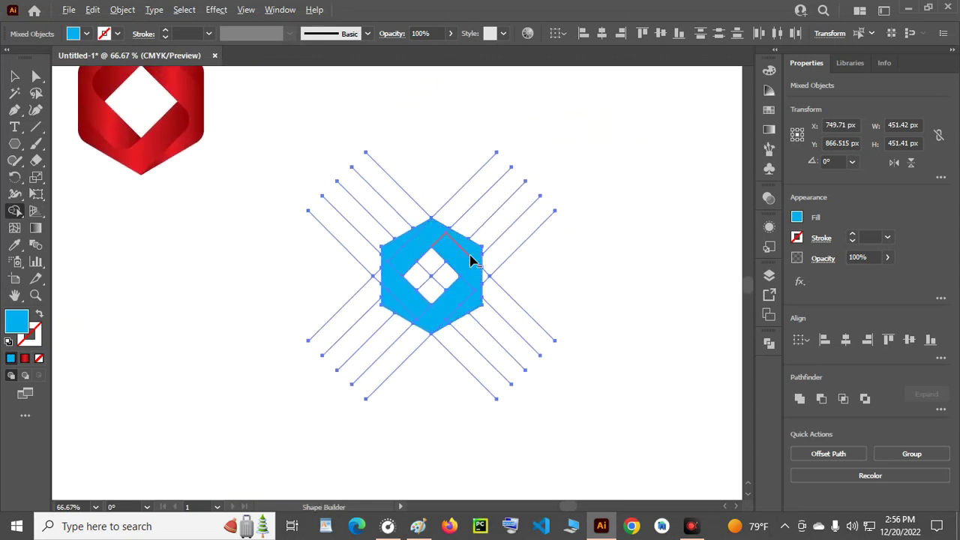
pyautogui.scroll(2, 471, 259)
pyautogui.click(13, 76)
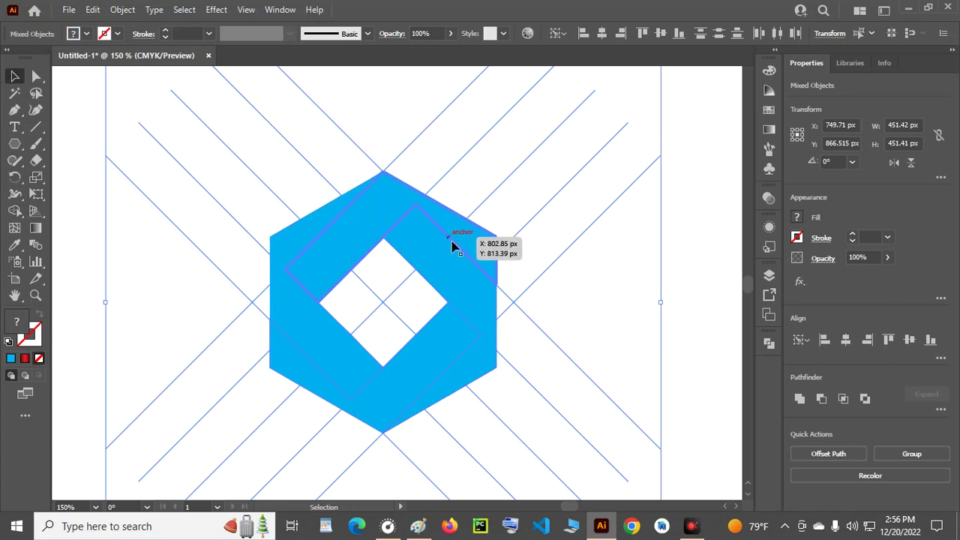
pyautogui.scroll(-2, 445, 242)
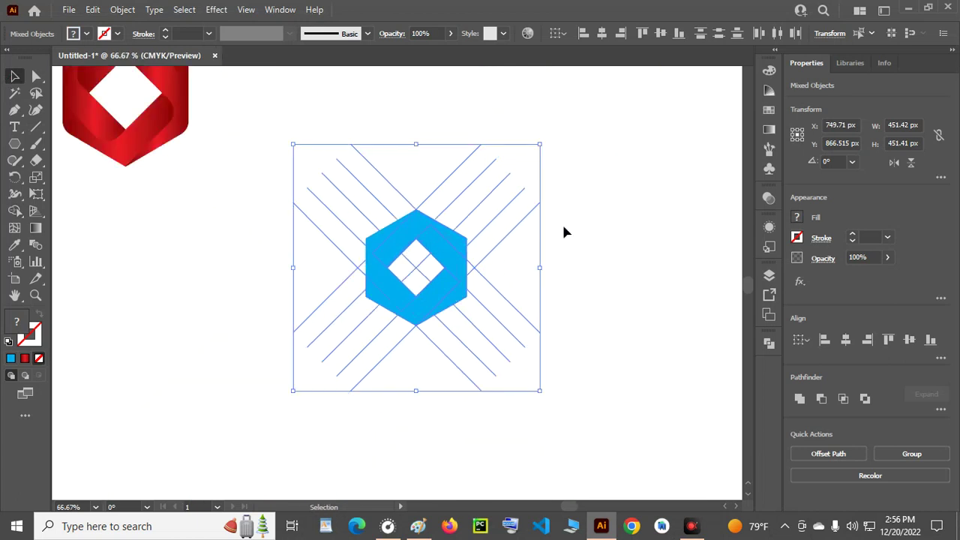
pyautogui.click(605, 221)
pyautogui.click(355, 154)
pyautogui.doubleClick(388, 180)
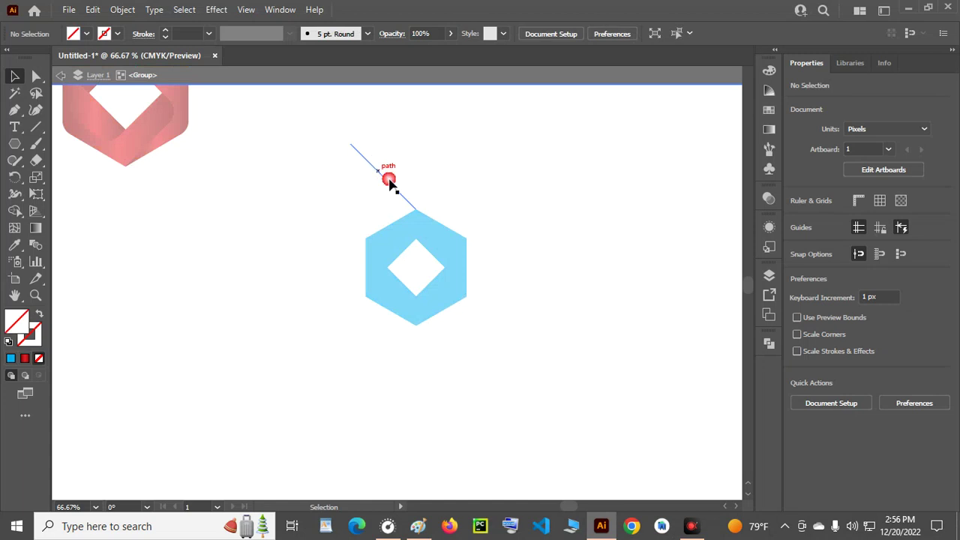
pyautogui.click(63, 78)
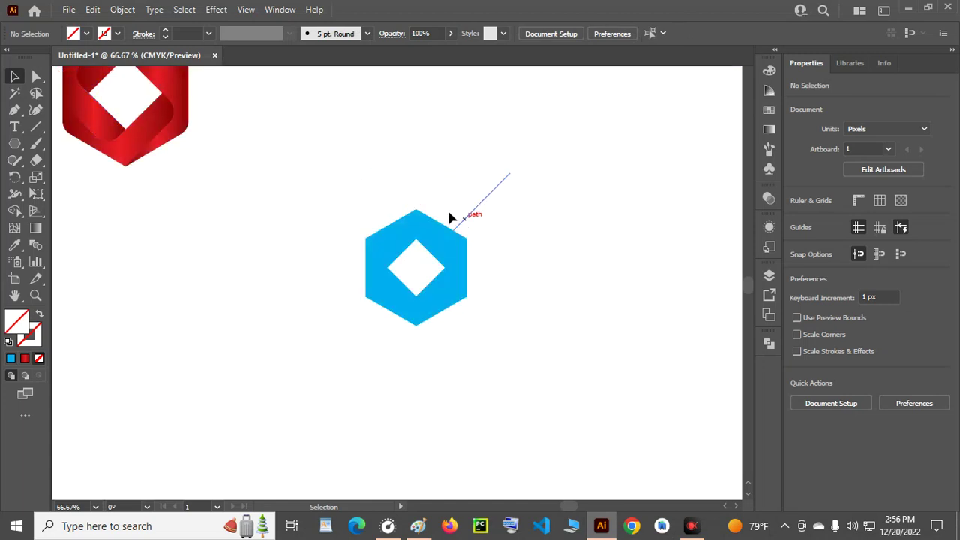
# Ungroup the group of diagonal grid lines around the blue hexagon and deselect it.
pyautogui.click(423, 258)
pyautogui.rightClick(424, 257)
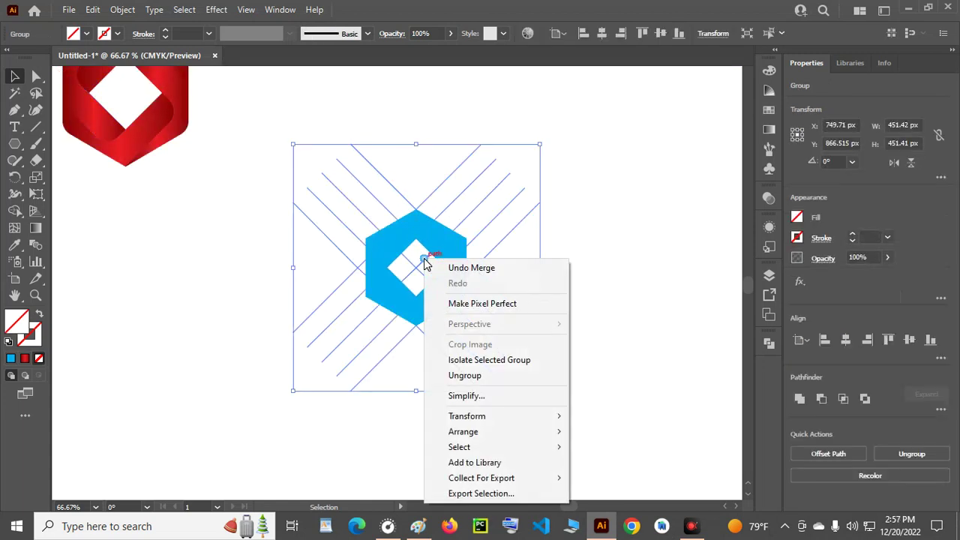
pyautogui.click(476, 375)
pyautogui.click(642, 239)
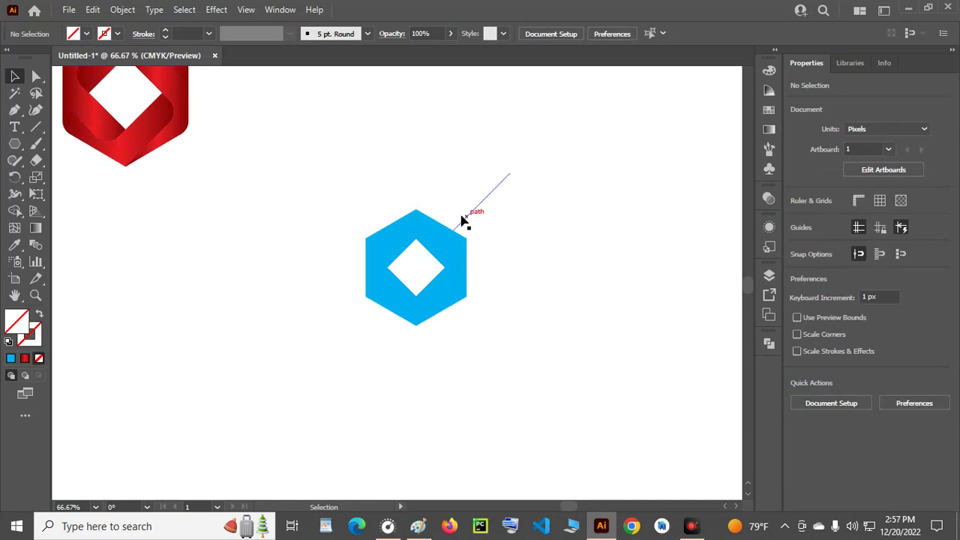
# Select the four blue interlocking pieces together and move them up and to the right, clear of the leftover grid lines.
pyautogui.click(450, 245)
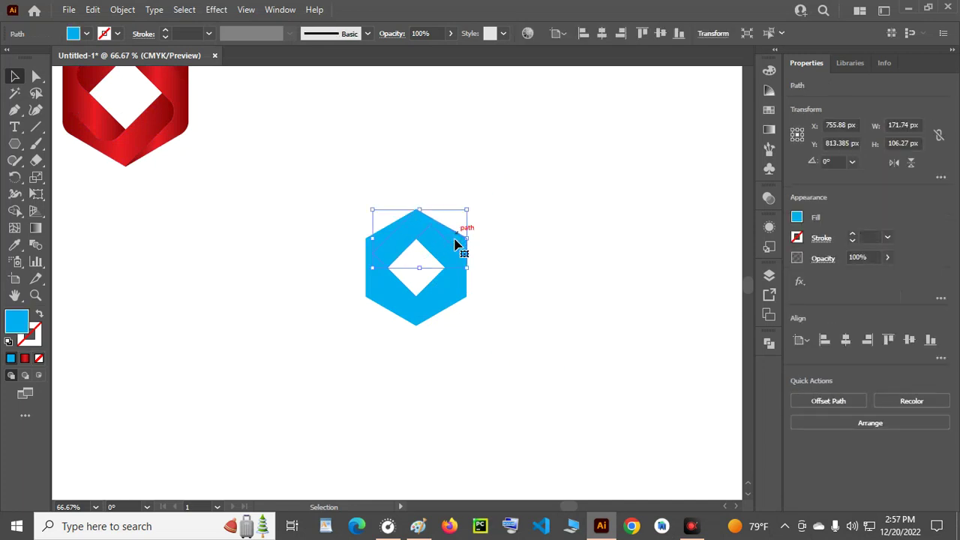
pyautogui.keyDown('shift'); pyautogui.click(387, 237); pyautogui.keyUp('shift')
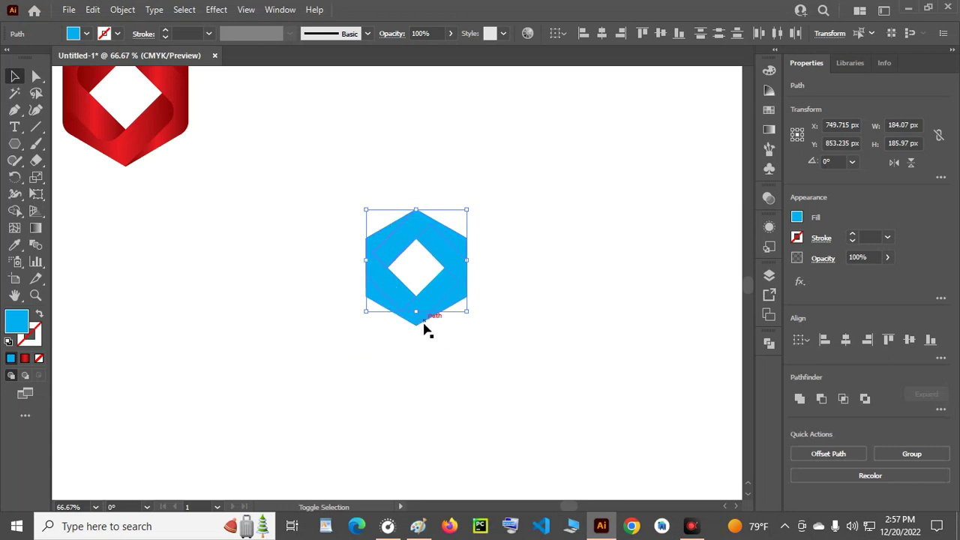
pyautogui.keyDown('shift'); pyautogui.click(377, 302); pyautogui.keyUp('shift')
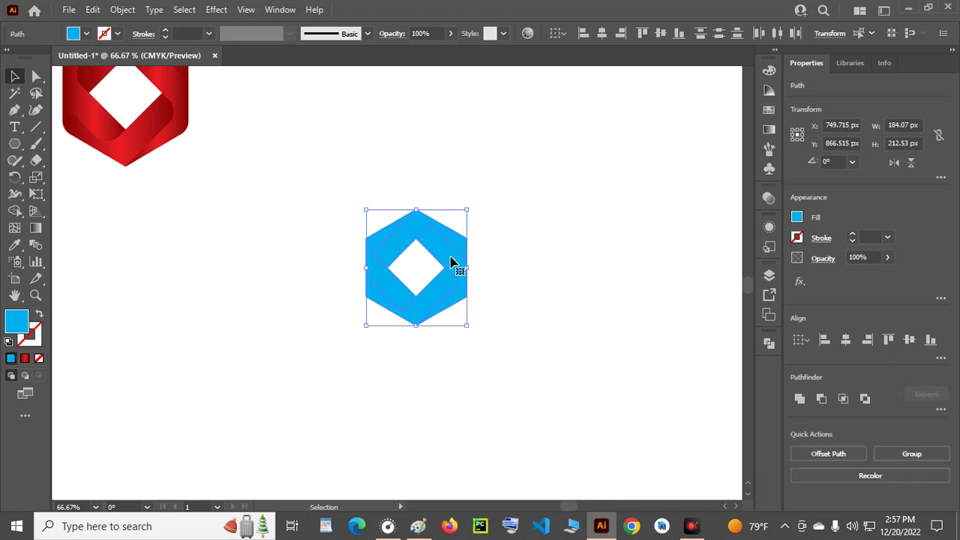
pyautogui.moveTo(451, 261); pyautogui.dragTo(731, 127)
pyautogui.doubleClick(731, 127)
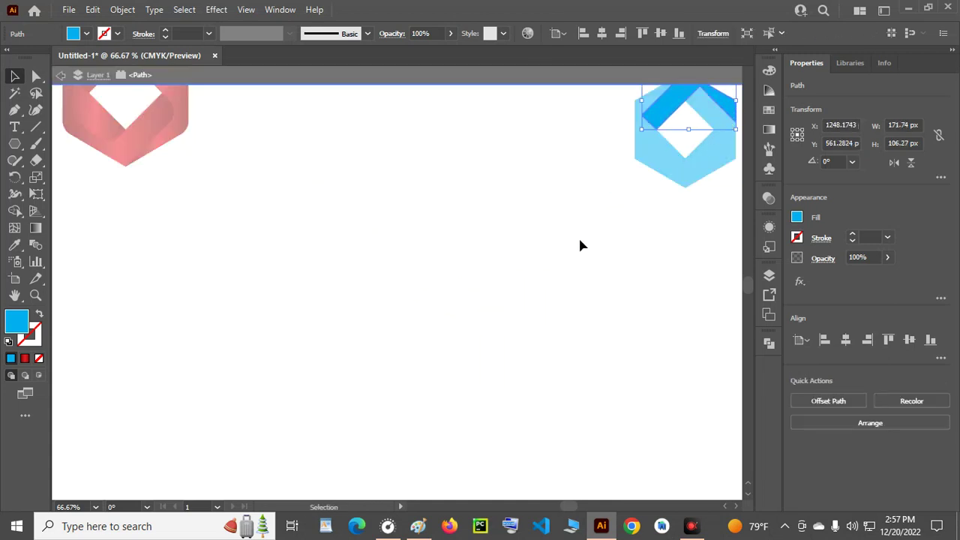
pyautogui.click(64, 77)
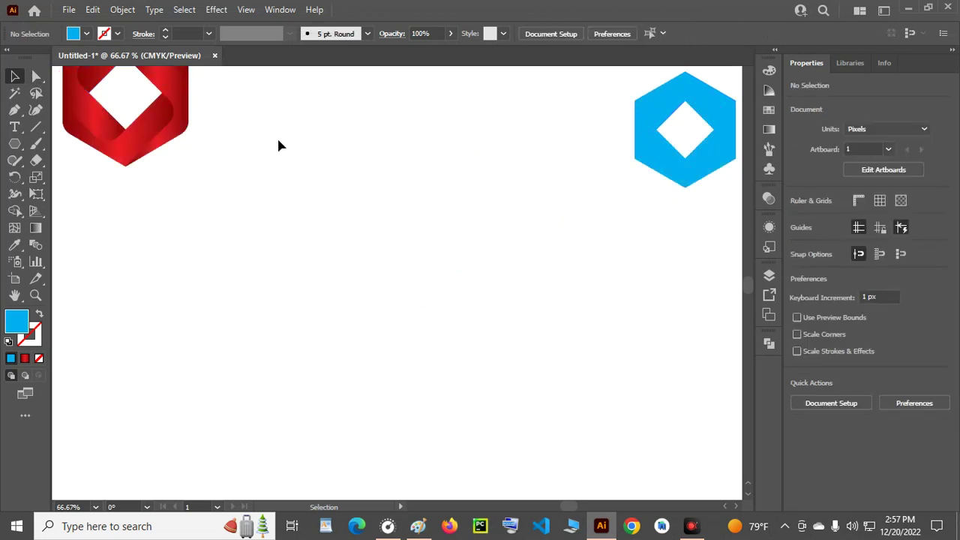
# Delete the leftover grid lines and center-square fragments, and move the blue hexagon back into the freed canvas area.
pyautogui.moveTo(529, 403); pyautogui.dragTo(534, 414)
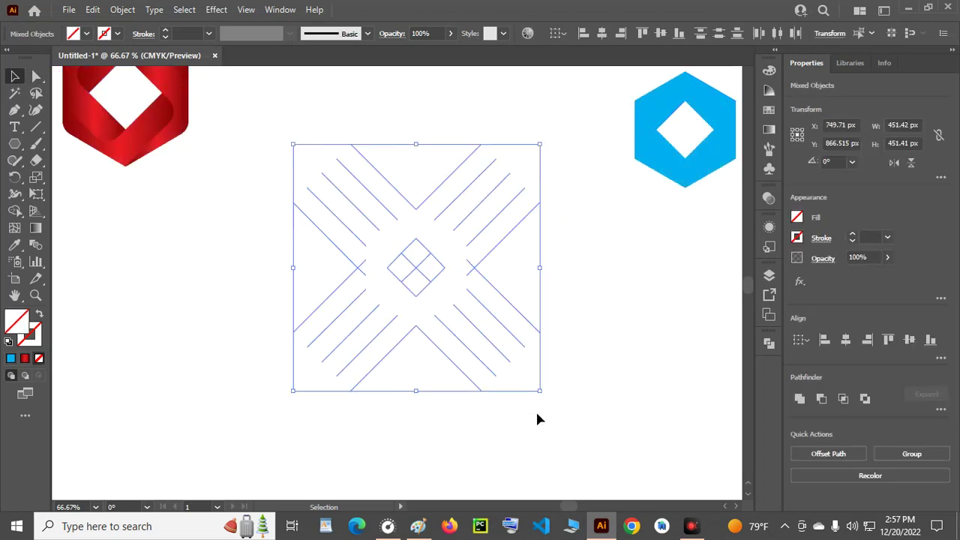
pyautogui.press('Delete')
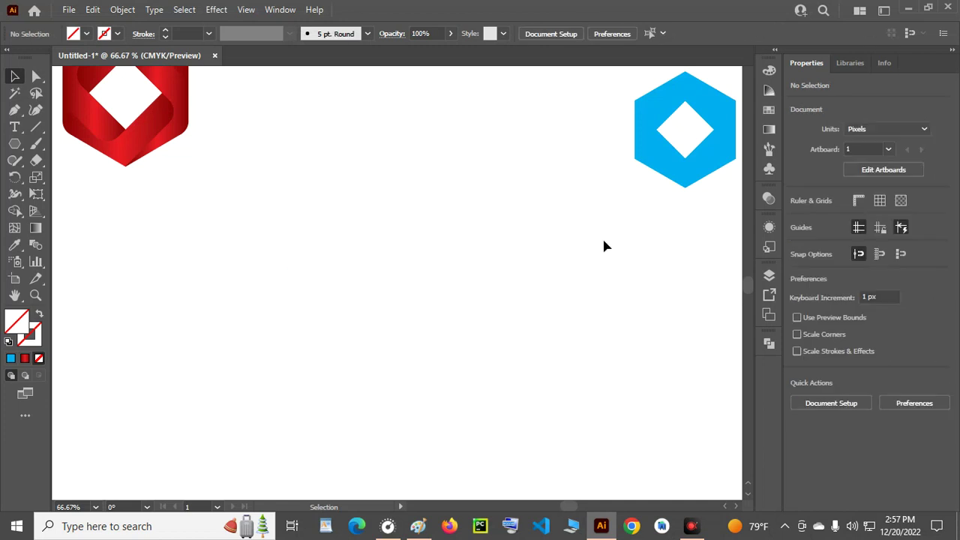
pyautogui.click(700, 129)
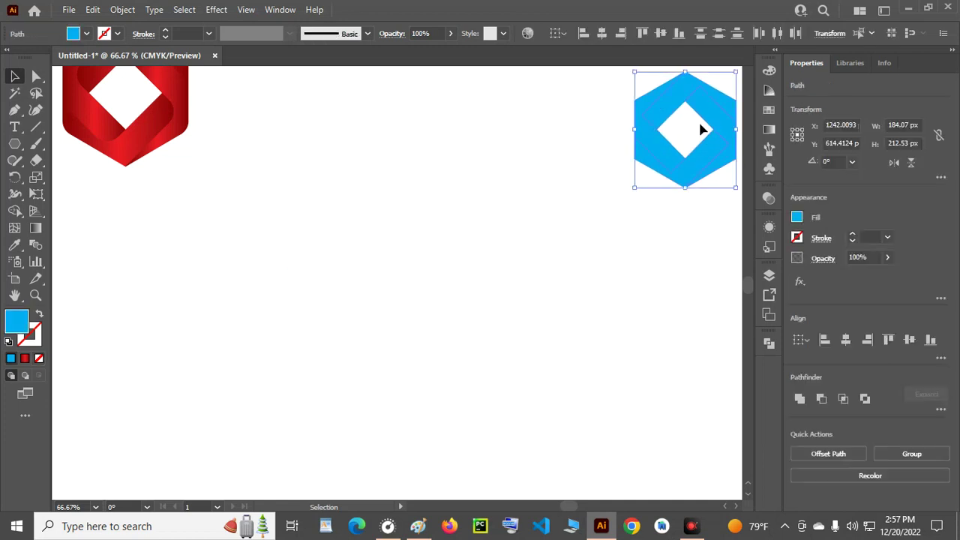
pyautogui.moveTo(700, 125); pyautogui.dragTo(358, 240)
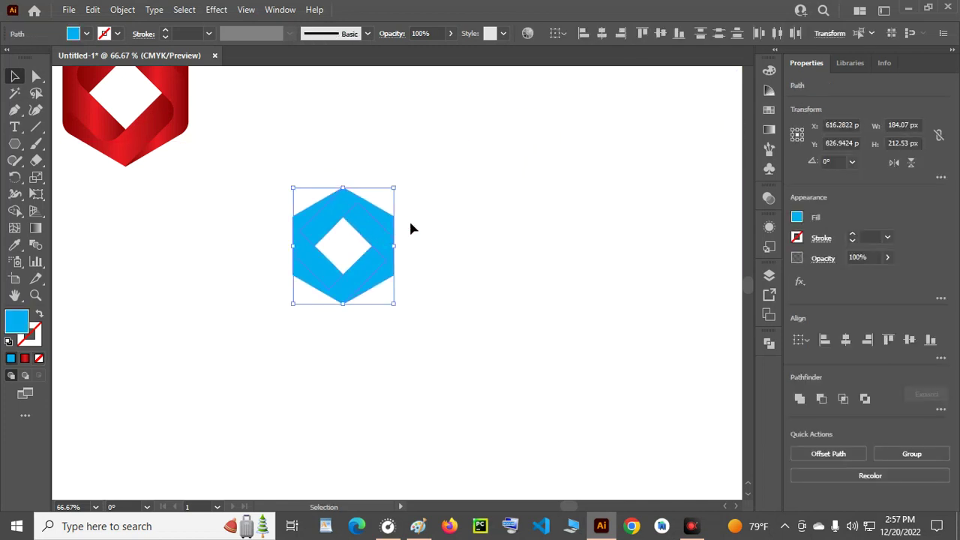
# Apply the White, Black linear gradient preset to the fill of all four hexagon pieces.
pyautogui.click(769, 129)
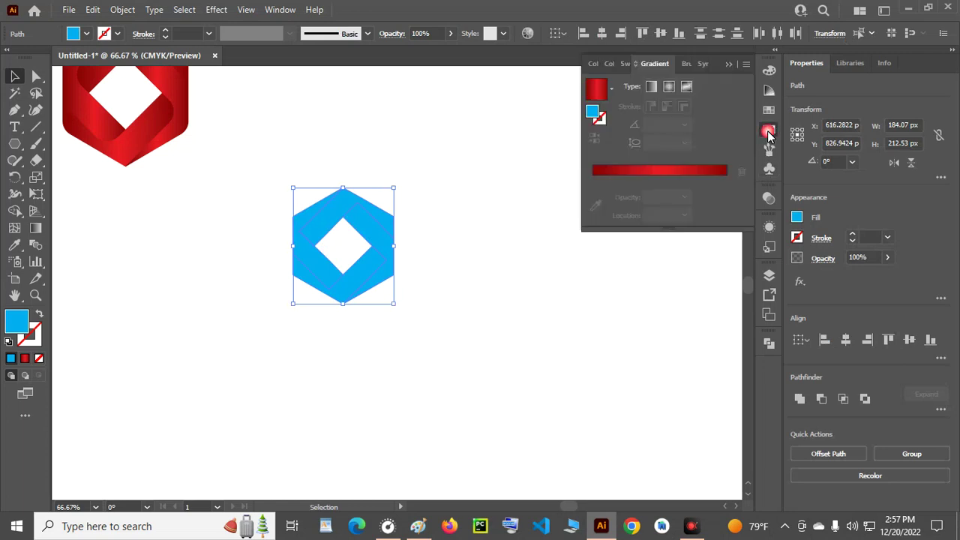
pyautogui.click(611, 87)
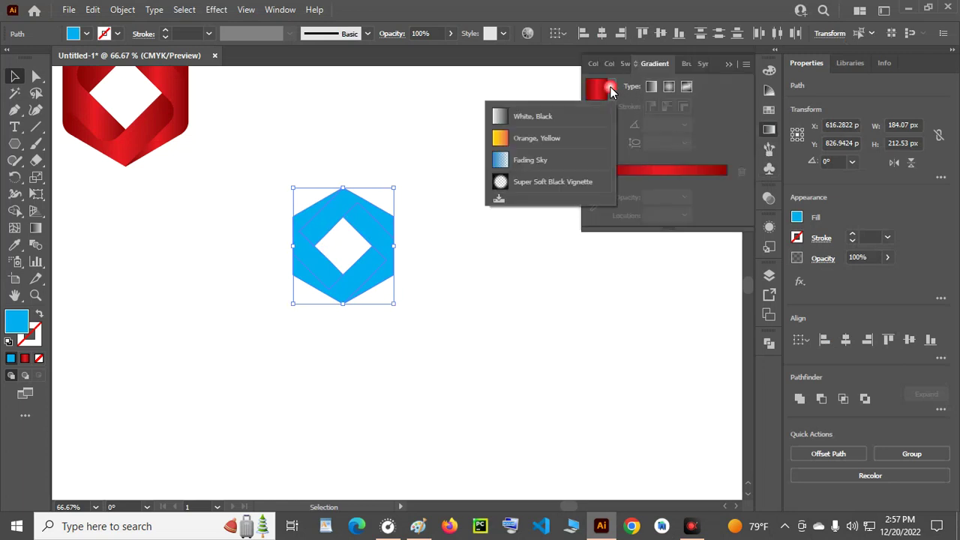
pyautogui.click(511, 116)
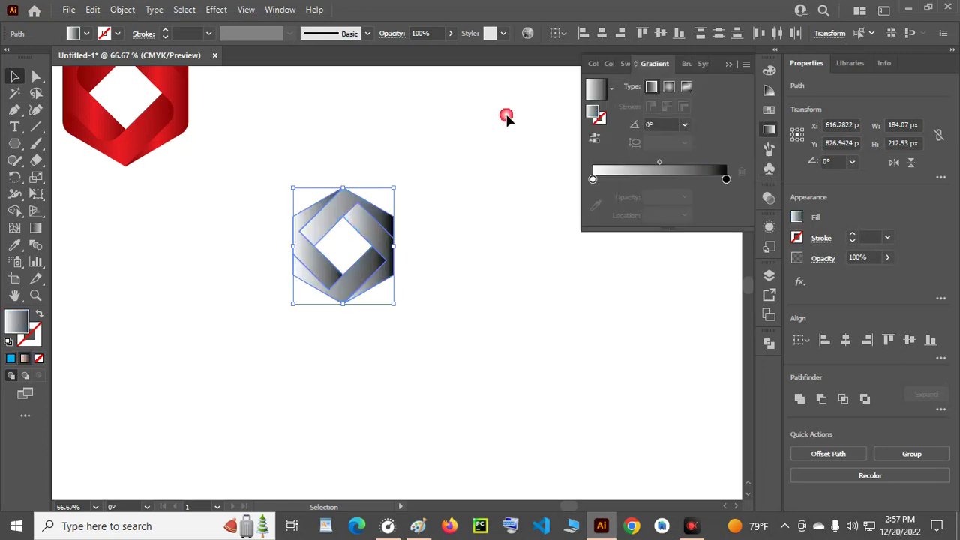
pyautogui.click(456, 177)
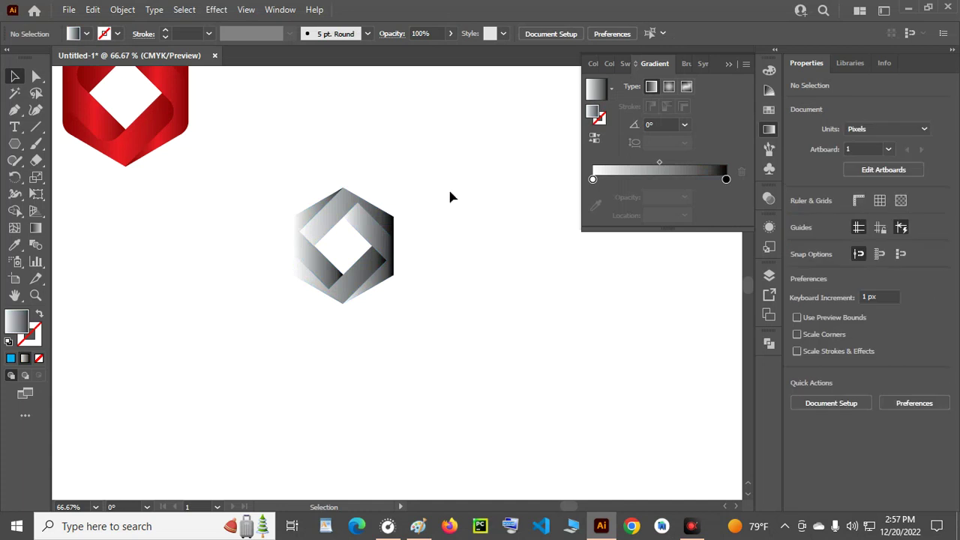
# Move the red reference logo down the canvas so the whole of it sits beside the gray hexagon.
pyautogui.scroll(2, 362, 168)
pyautogui.scroll(-2, 314, 190)
pyautogui.moveTo(132, 144); pyautogui.dragTo(148, 227)
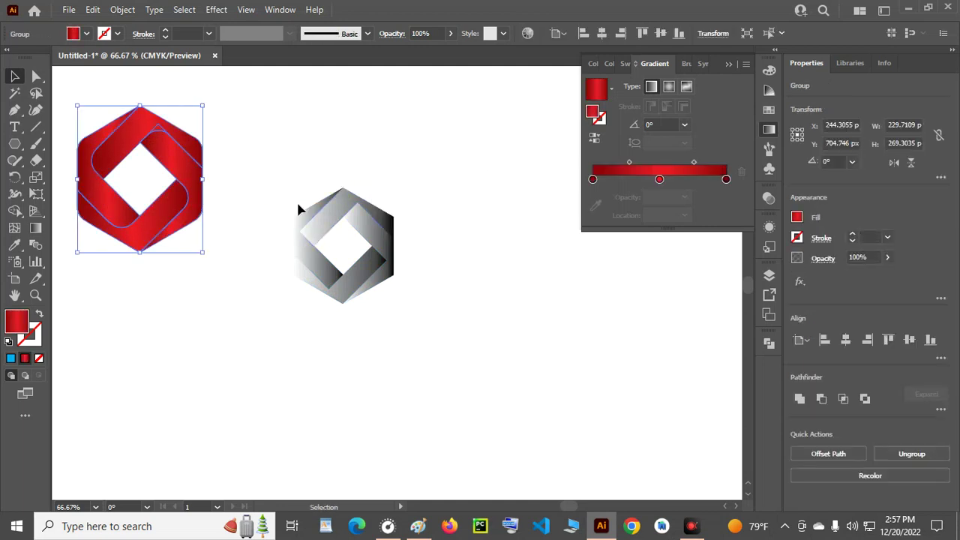
pyautogui.click(338, 159)
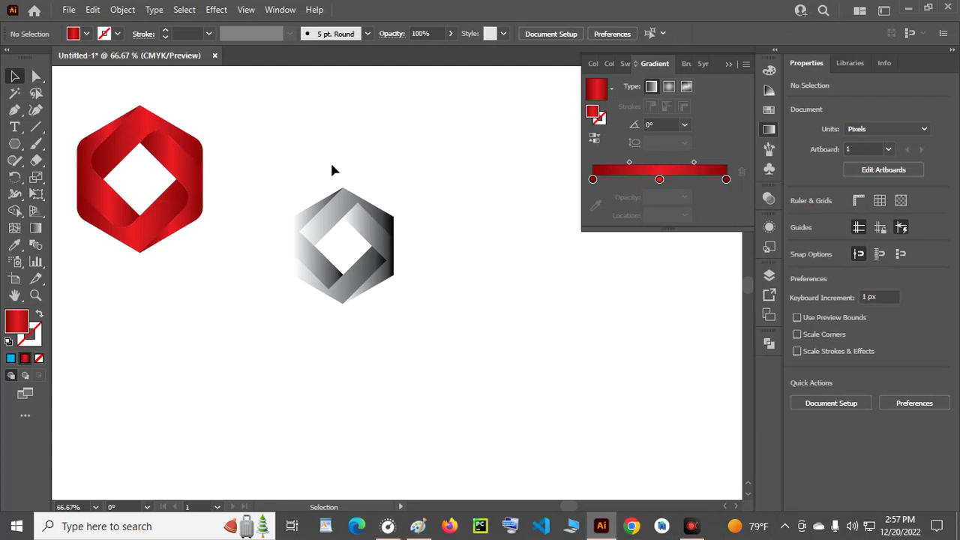
pyautogui.click(347, 214)
pyautogui.click(323, 148)
pyautogui.moveTo(380, 199); pyautogui.dragTo(451, 326)
pyautogui.moveTo(372, 283); pyautogui.dragTo(422, 297)
pyautogui.hotkey('ctrl', 'z')
pyautogui.click(492, 276)
# Group the four gray gradient pieces and move the group slightly down and to the right on the canvas.
pyautogui.moveTo(375, 200); pyautogui.dragTo(333, 249)
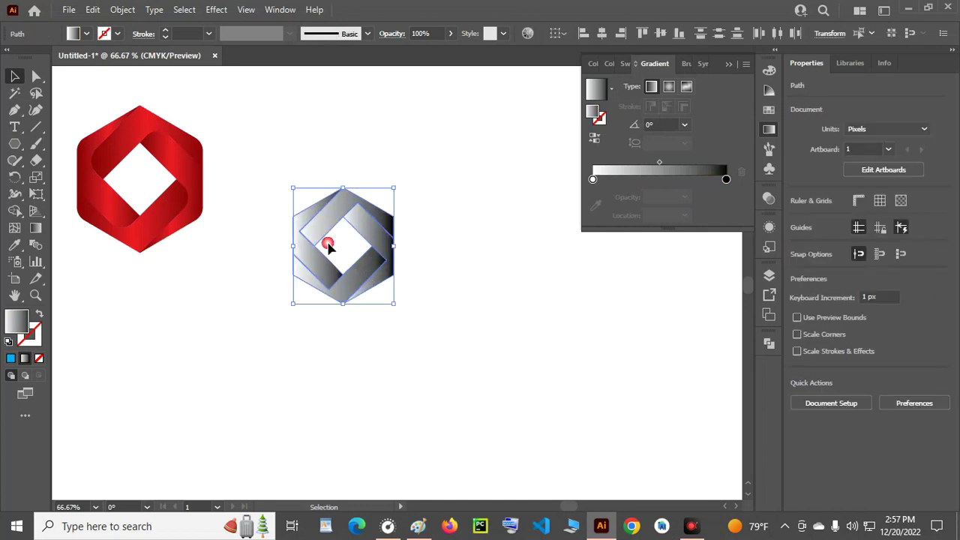
pyautogui.rightClick(323, 217)
pyautogui.click(367, 307)
pyautogui.click(491, 311)
pyautogui.click(385, 253)
pyautogui.moveTo(385, 253); pyautogui.dragTo(428, 300)
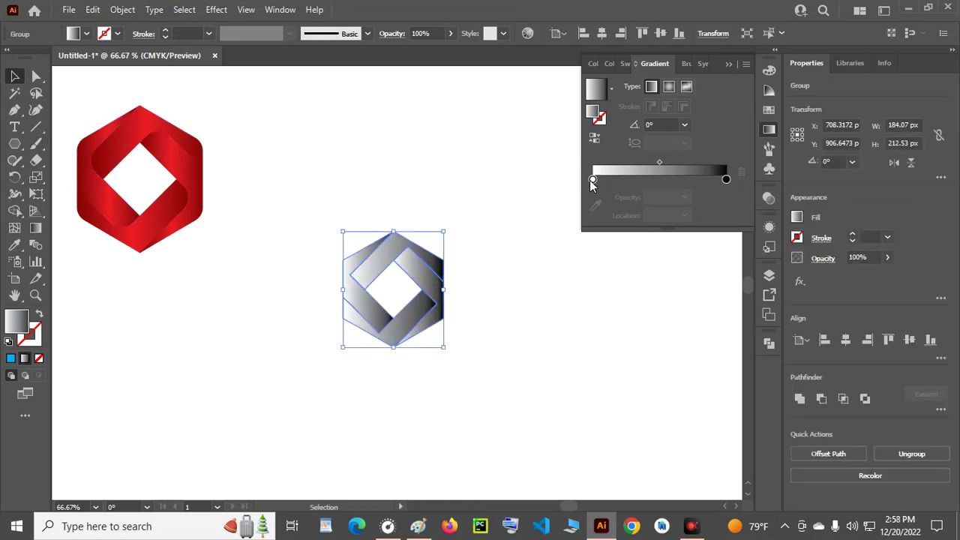
# Set the gradient's white starting stop to red in CMYK mode, with magenta 100% and yellow 98%.
pyautogui.click(591, 180)
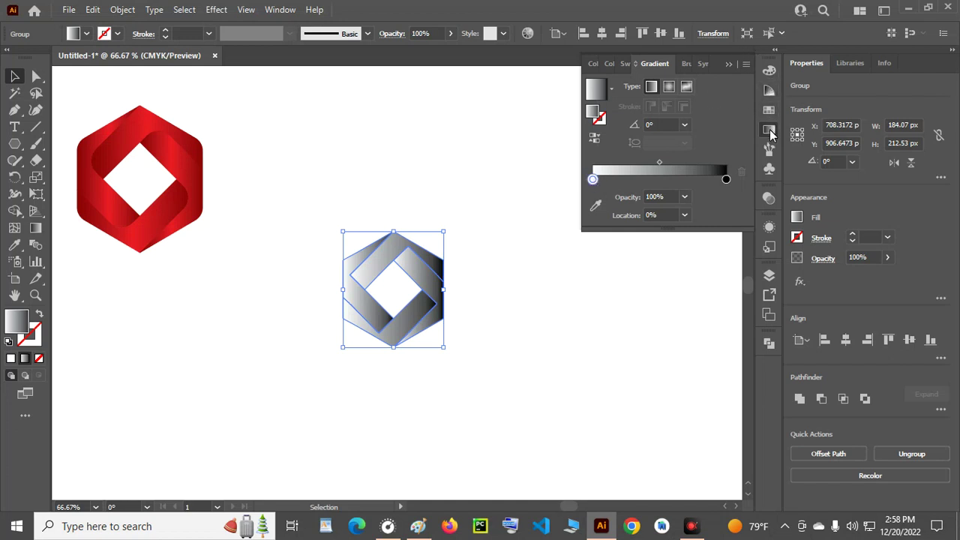
pyautogui.doubleClick(593, 180)
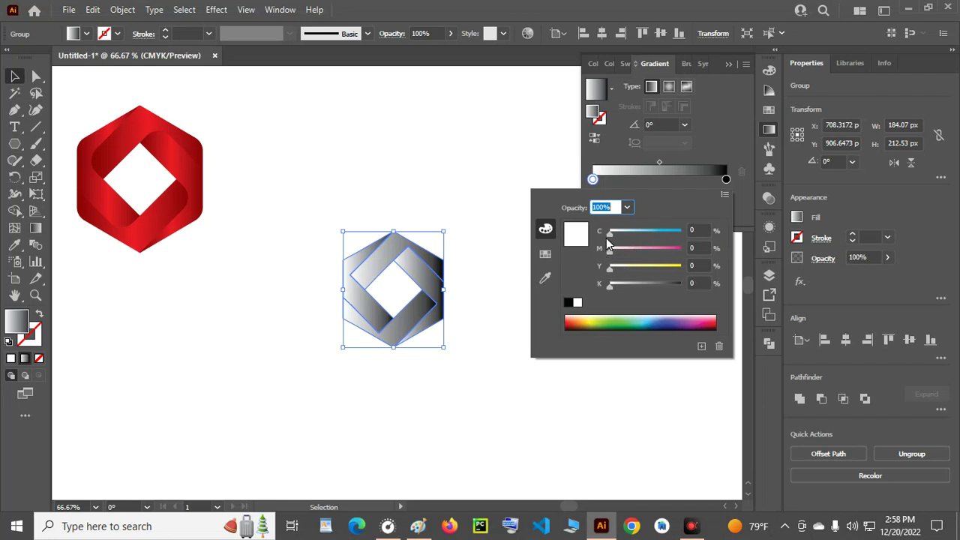
pyautogui.click(722, 195)
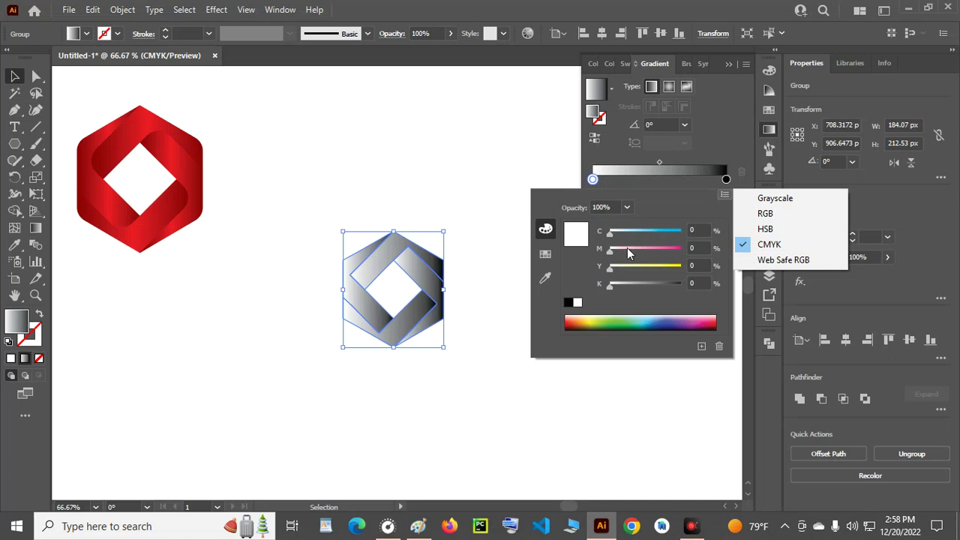
pyautogui.click(657, 205)
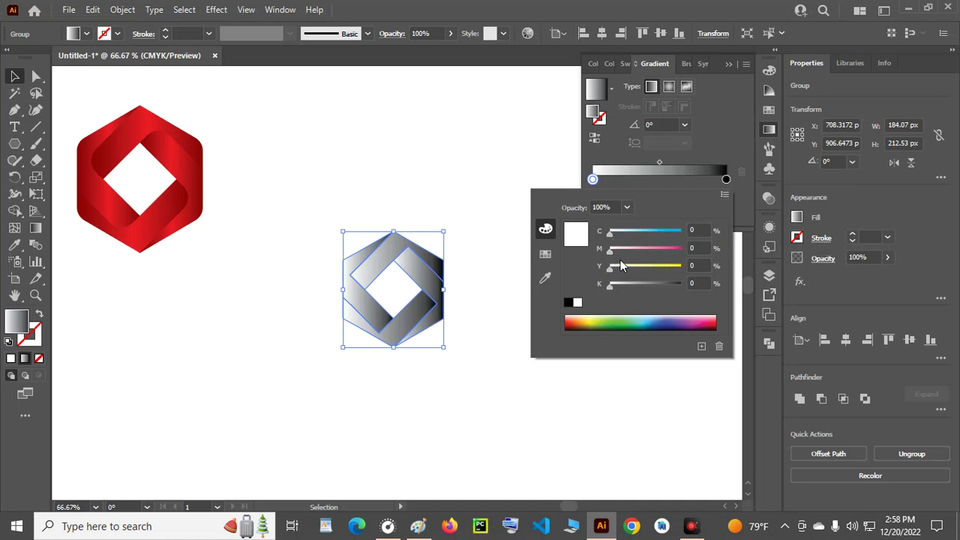
pyautogui.moveTo(611, 235); pyautogui.dragTo(681, 249)
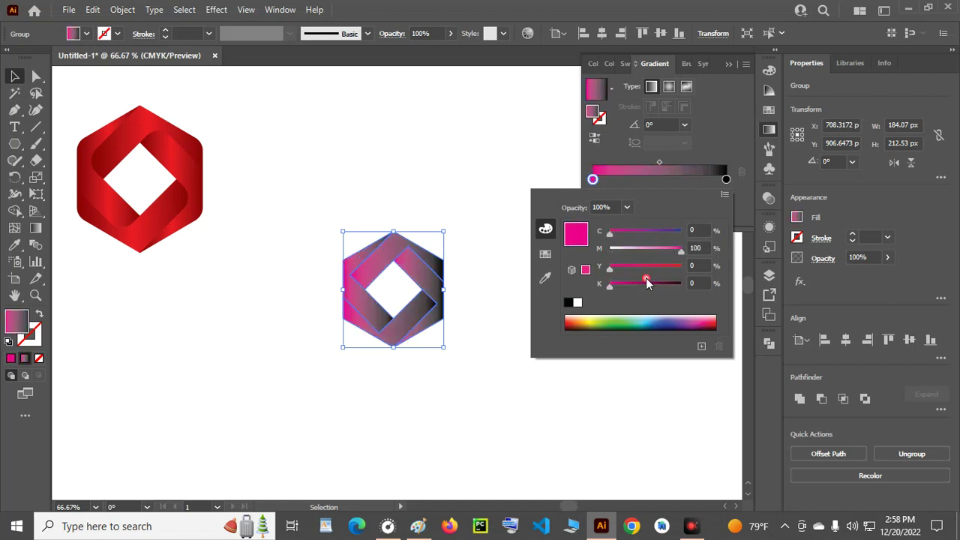
pyautogui.moveTo(609, 267); pyautogui.dragTo(682, 268)
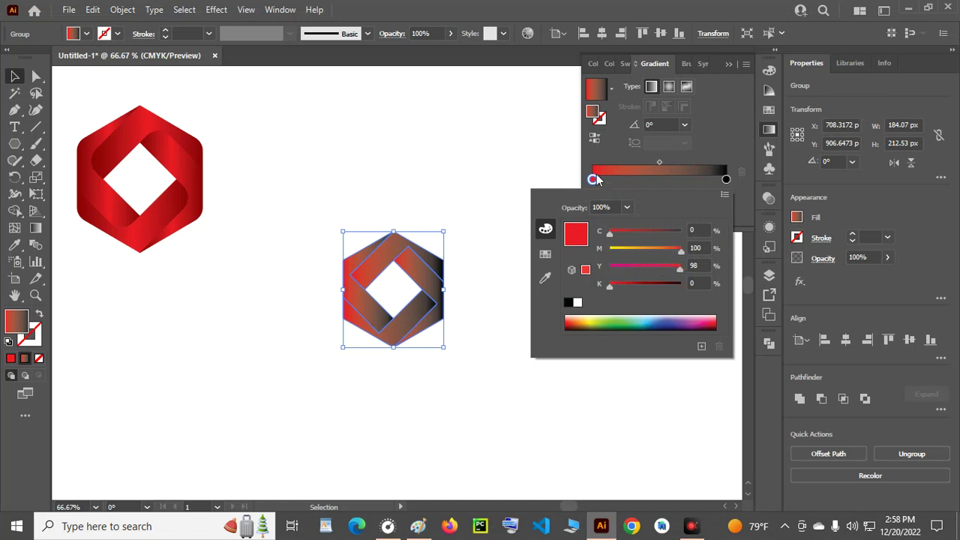
# Add a middle gradient stop at about 50.8% and color it red with magenta 100%, yellow 100% and black 0%.
pyautogui.click(661, 185)
pyautogui.click(659, 180)
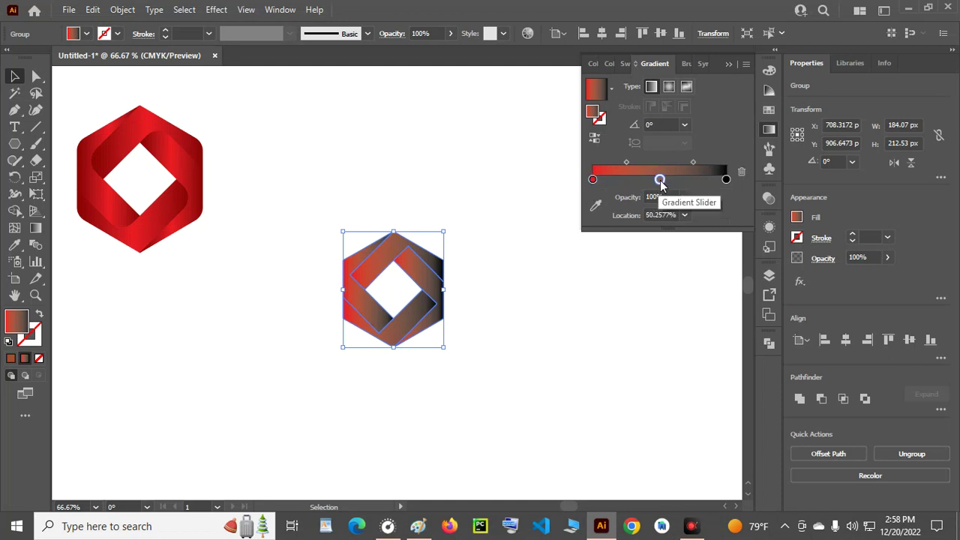
pyautogui.moveTo(660, 181); pyautogui.dragTo(661, 181)
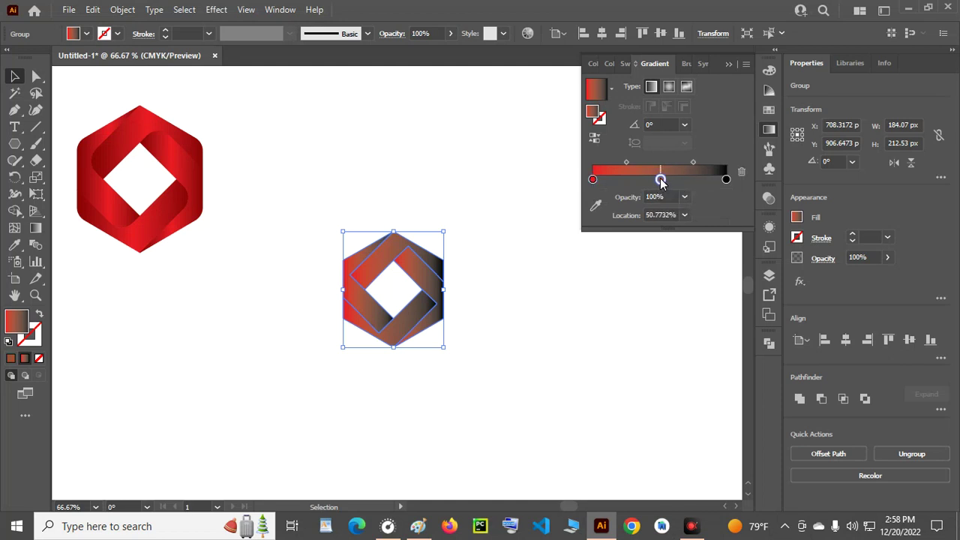
pyautogui.doubleClick(660, 180)
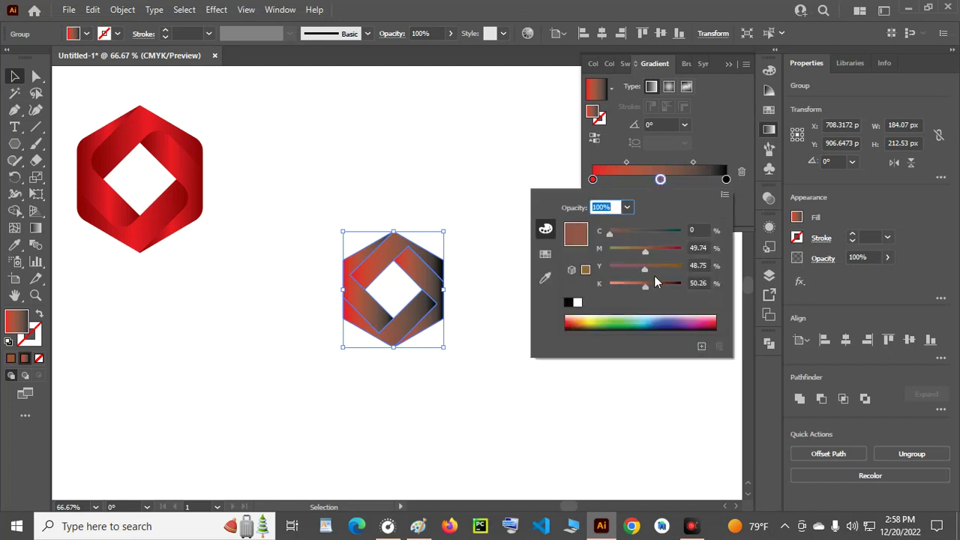
pyautogui.moveTo(646, 287); pyautogui.dragTo(609, 285)
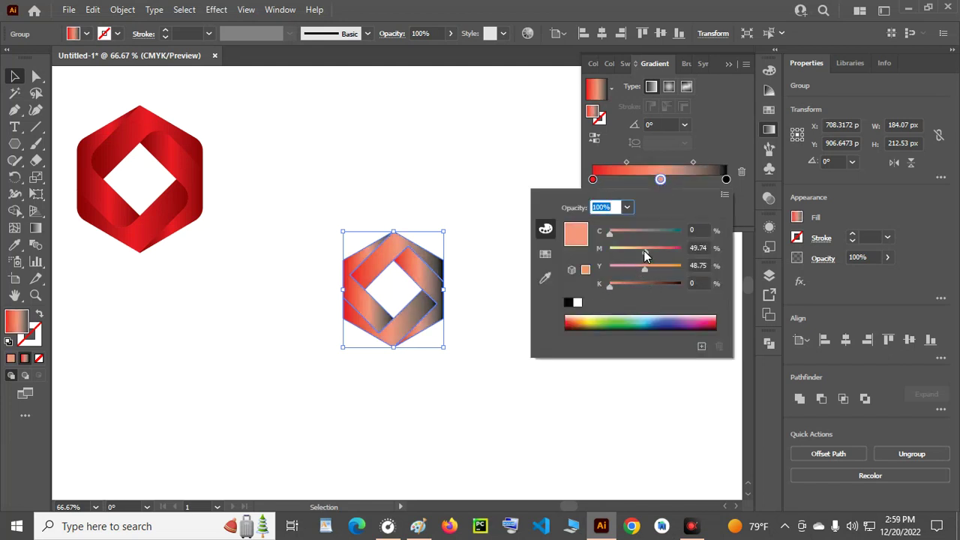
pyautogui.moveTo(645, 256); pyautogui.dragTo(685, 249)
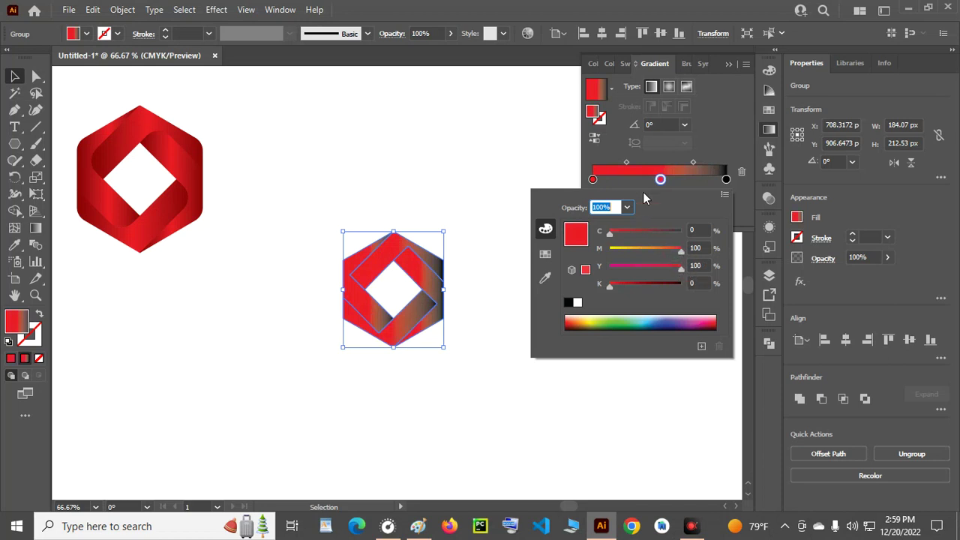
# Set the gradient's black end stop to red with magenta 100%, yellow 95% and black 0%, and deselect the group.
pyautogui.click(726, 179)
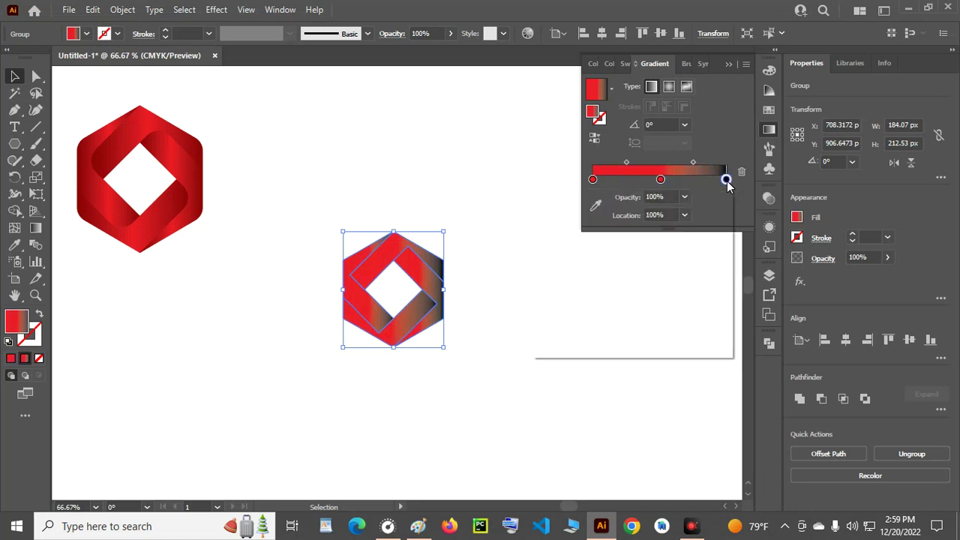
pyautogui.doubleClick(726, 181)
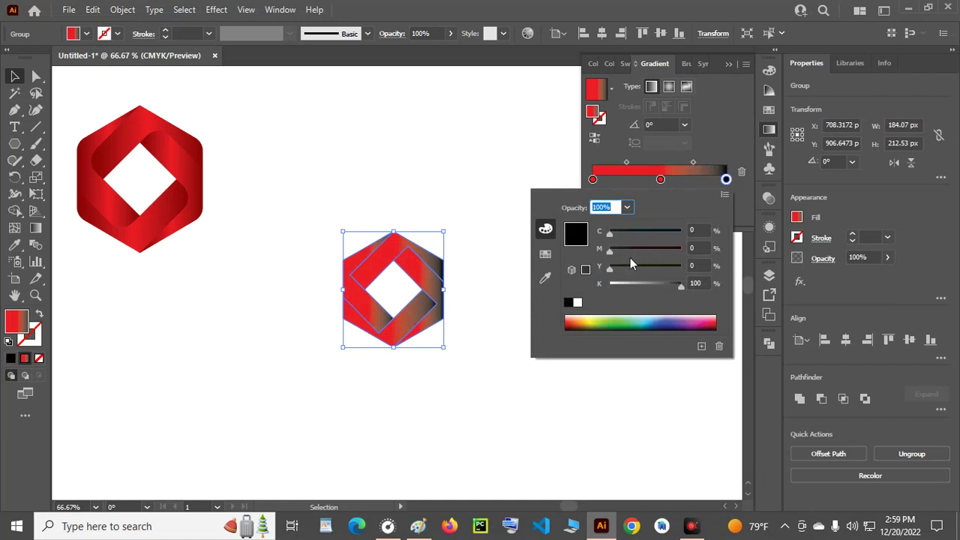
pyautogui.moveTo(609, 252); pyautogui.dragTo(683, 253)
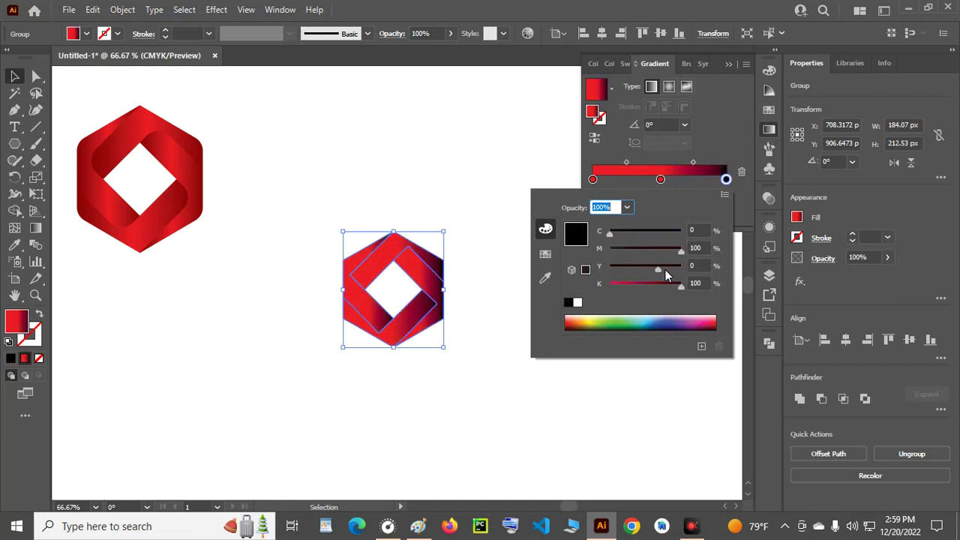
pyautogui.moveTo(681, 286); pyautogui.dragTo(588, 288)
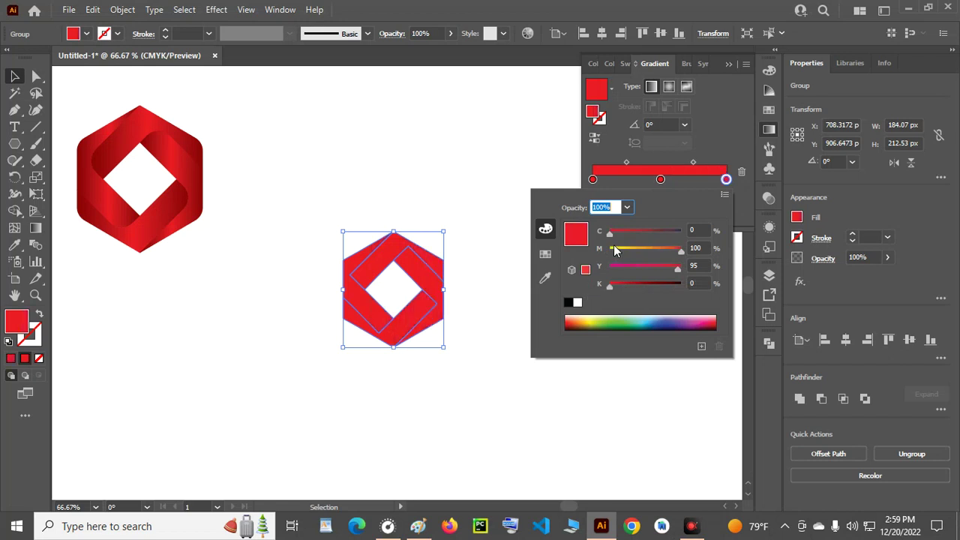
pyautogui.click(716, 133)
pyautogui.click(491, 281)
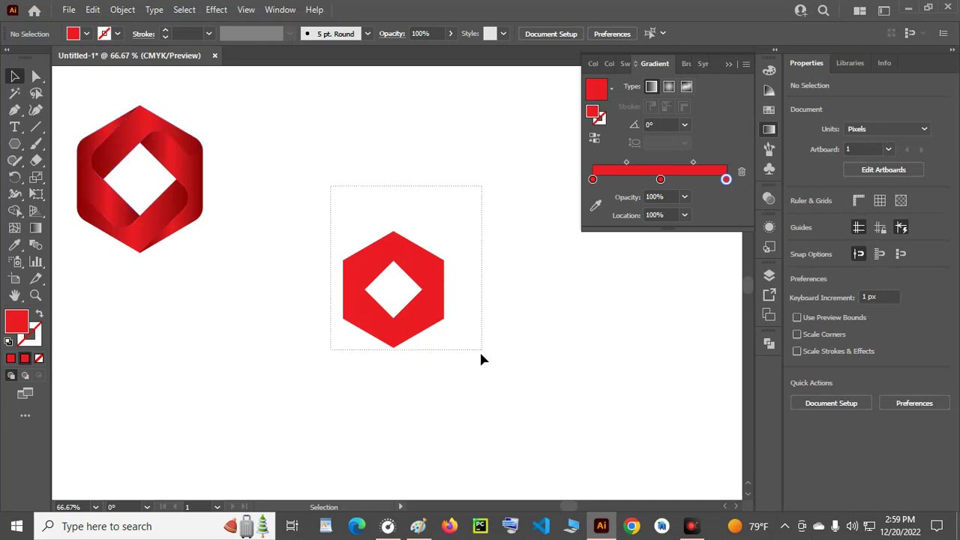
# Reselect the hexagon group and darken the gradient's starting stop by setting its black value to 51%.
pyautogui.moveTo(483, 348); pyautogui.dragTo(479, 350)
pyautogui.doubleClick(593, 180)
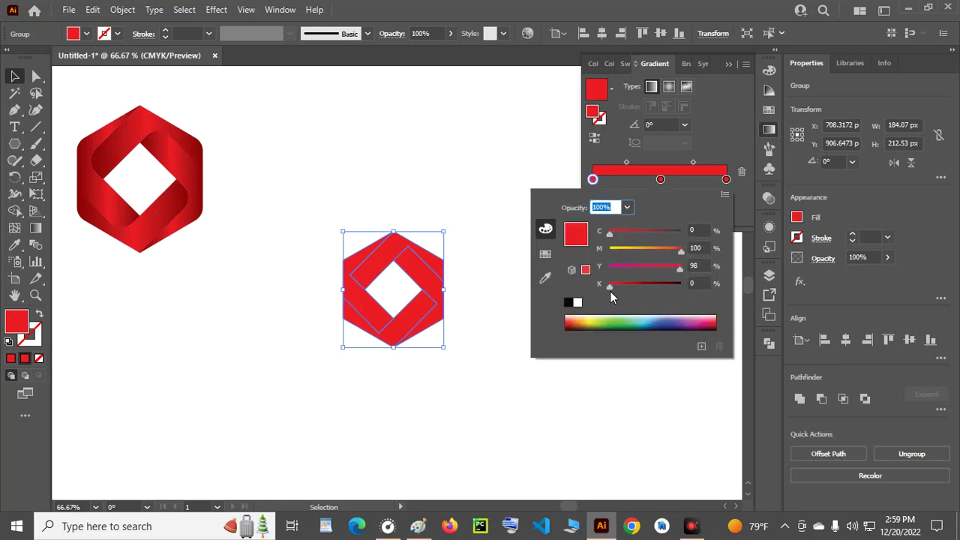
pyautogui.moveTo(609, 288); pyautogui.dragTo(641, 287)
pyautogui.click(701, 290)
pyautogui.write('48')
pyautogui.press('Return')
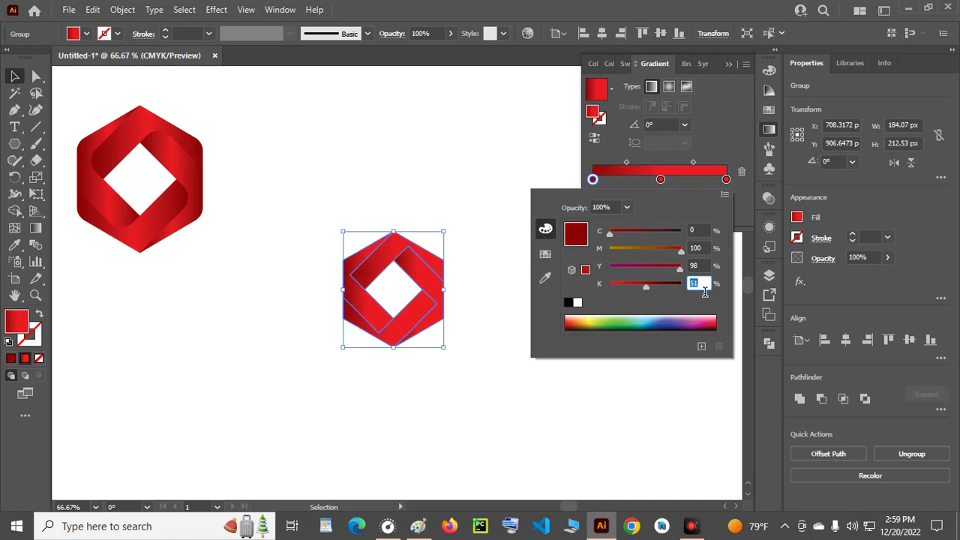
# Darken the gradient's end stop to magenta 100%, yellow 100% and black 50%, and deselect the group.
pyautogui.click(726, 181)
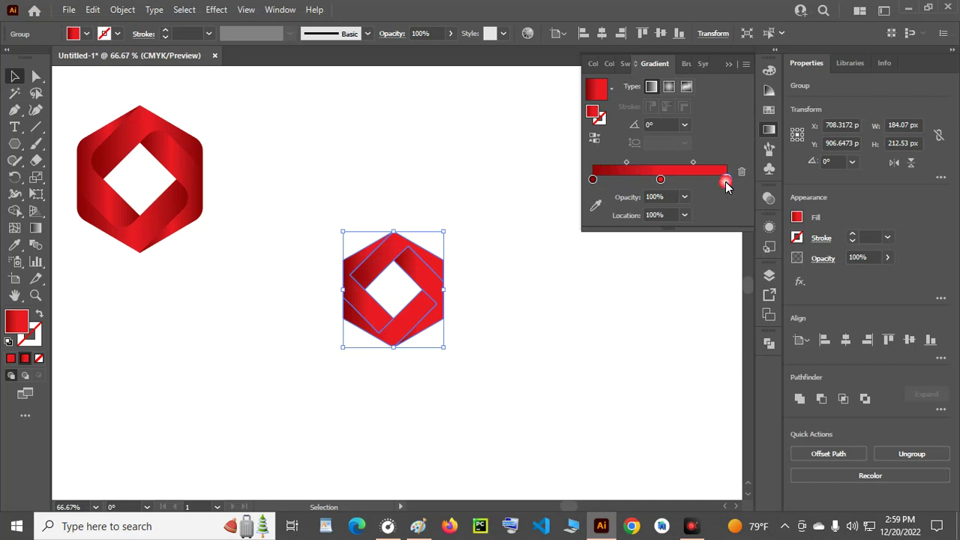
pyautogui.doubleClick(726, 181)
pyautogui.moveTo(610, 286); pyautogui.dragTo(649, 288)
pyautogui.click(705, 289)
pyautogui.write('51')
pyautogui.press('Return')
pyautogui.press('Down')
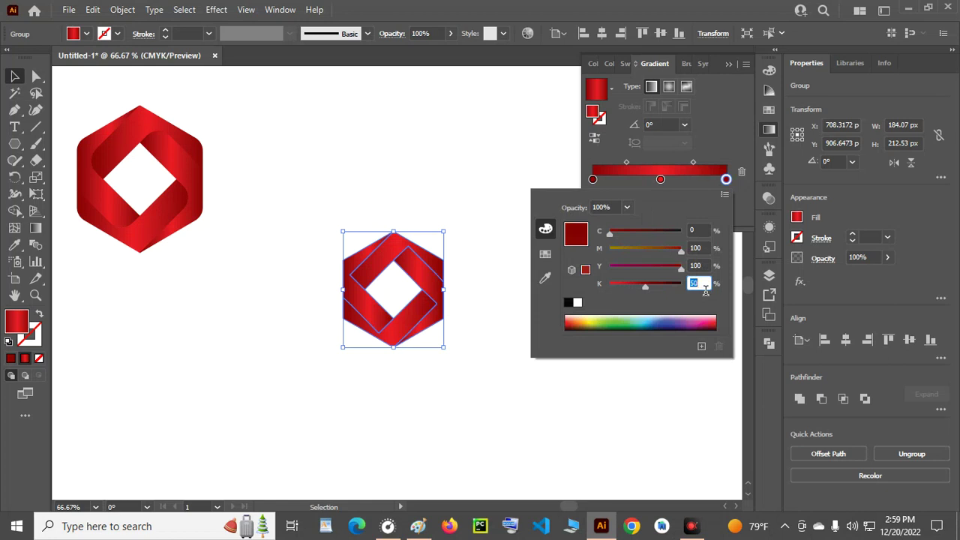
pyautogui.click(472, 185)
pyautogui.click(543, 292)
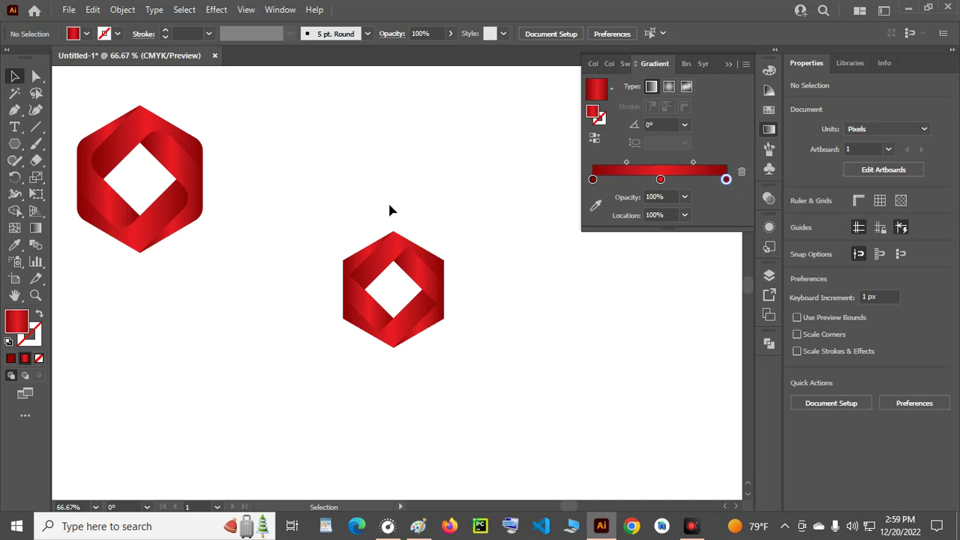
# Try pulling both gradient midpoints close to the middle stop, with the second midpoint at about 19.6%, to narrow the bright band.
pyautogui.click(397, 299)
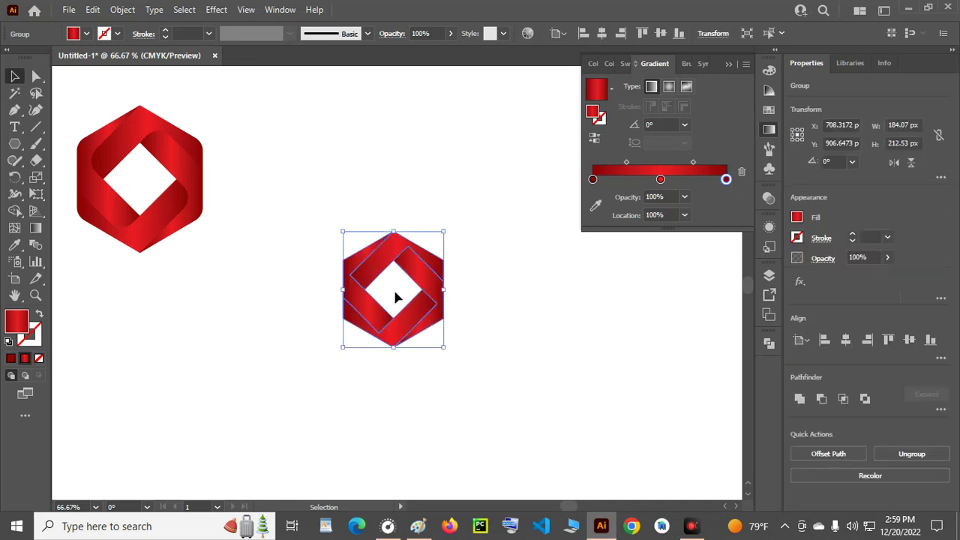
pyautogui.hotkey('ctrl', '=')
pyautogui.hotkey('ctrl', '=')
pyautogui.hotkey('ctrl', '=')
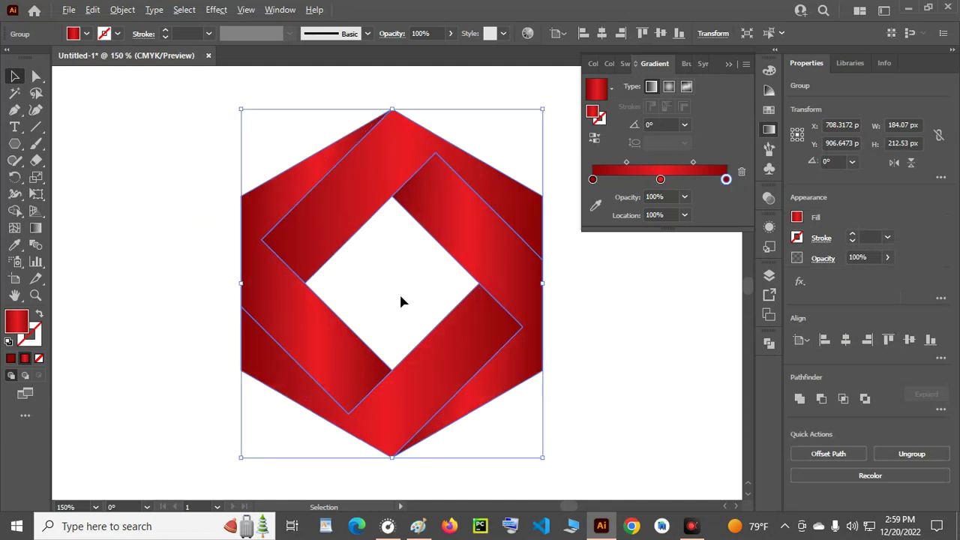
pyautogui.scroll(-2, 589, 323)
pyautogui.hscroll(2, 563, 304)
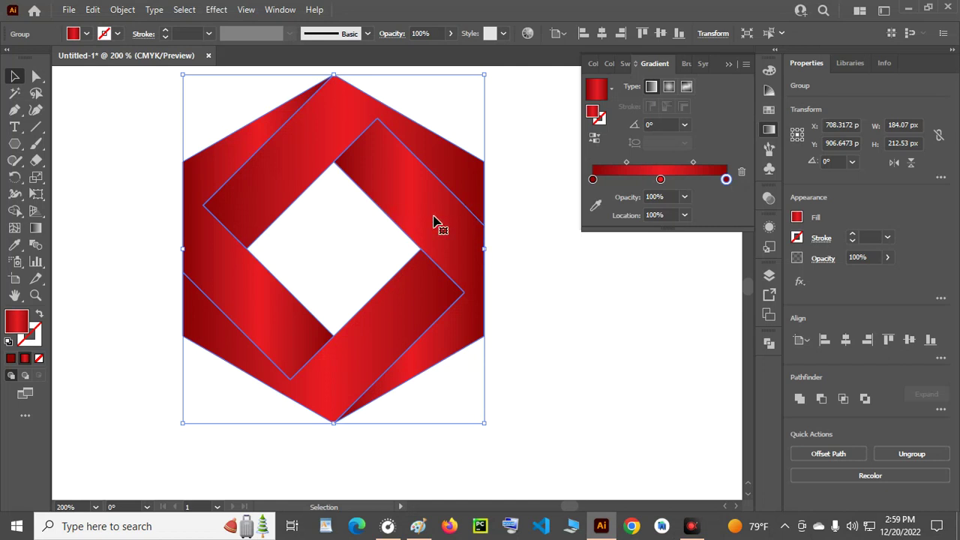
pyautogui.moveTo(626, 162); pyautogui.dragTo(672, 161)
pyautogui.click(675, 161)
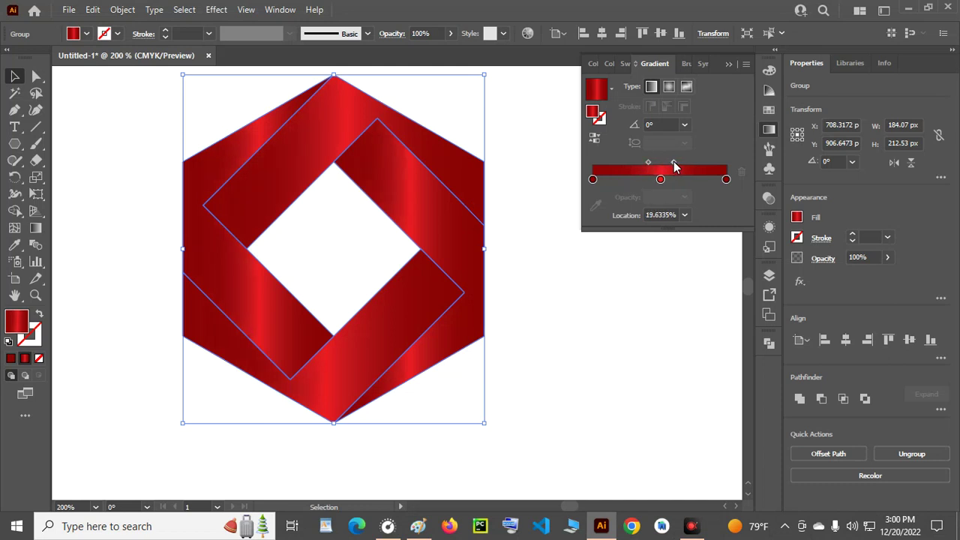
pyautogui.click(517, 248)
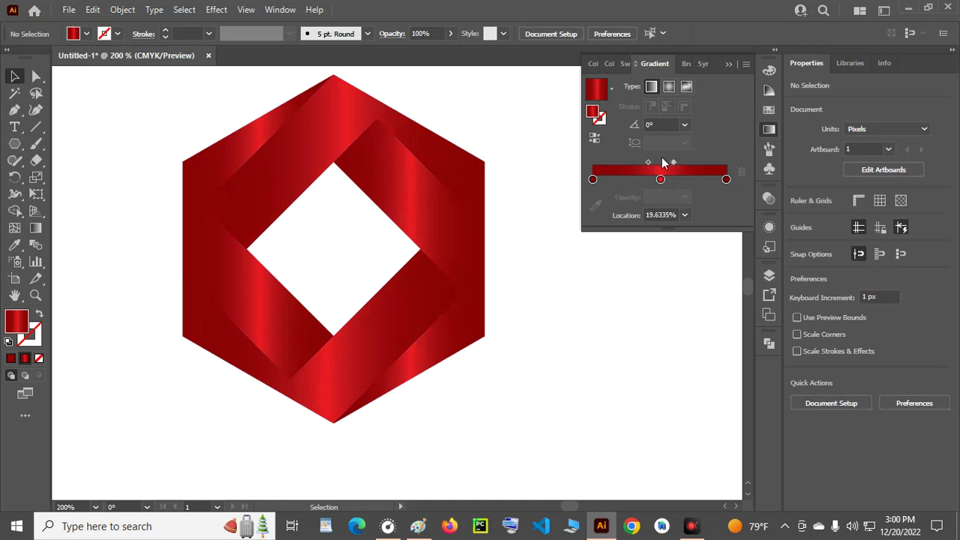
# Spread the hexagon group's gradient midpoints back away from the middle stop, with the second midpoint at about 51%, and deselect the group.
pyautogui.click(302, 165)
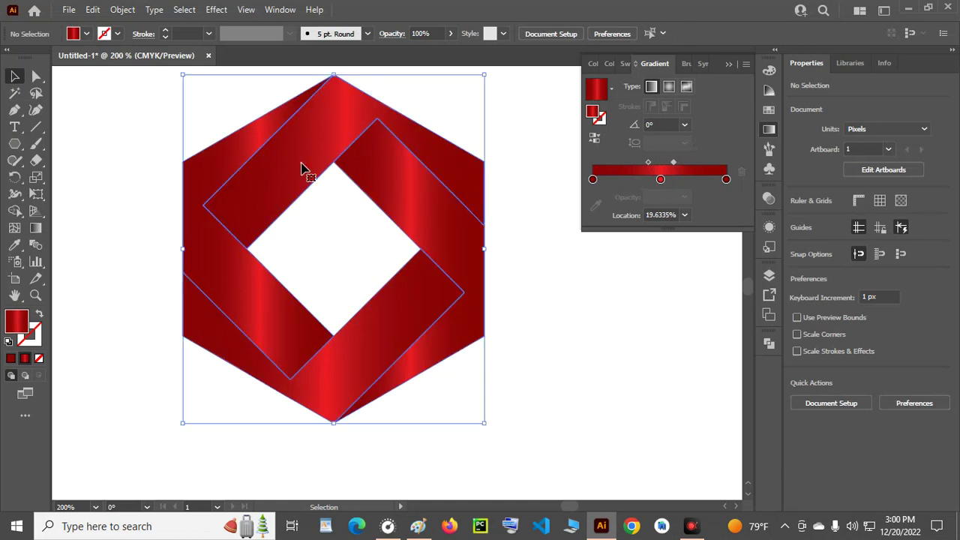
pyautogui.moveTo(673, 162)
pyautogui.mouseDown()
pyautogui.moveTo(691, 161)
pyautogui.moveTo(632, 161)
pyautogui.mouseUp()
pyautogui.click(691, 162)
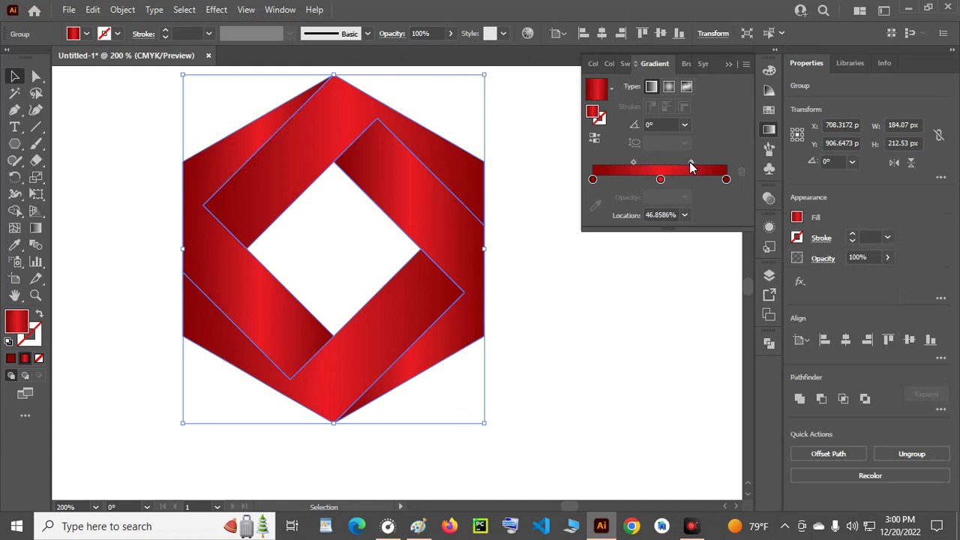
pyautogui.moveTo(633, 162); pyautogui.dragTo(623, 162)
pyautogui.moveTo(693, 162); pyautogui.dragTo(700, 162)
pyautogui.moveTo(623, 162)
pyautogui.mouseDown()
pyautogui.moveTo(654, 164)
pyautogui.moveTo(631, 162)
pyautogui.mouseUp()
pyautogui.moveTo(701, 162); pyautogui.dragTo(693, 163)
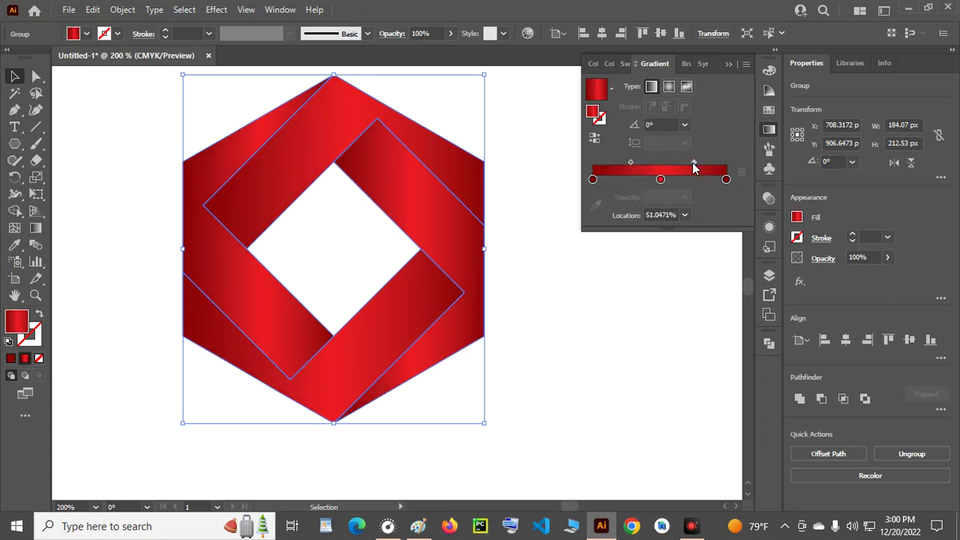
pyautogui.click(554, 277)
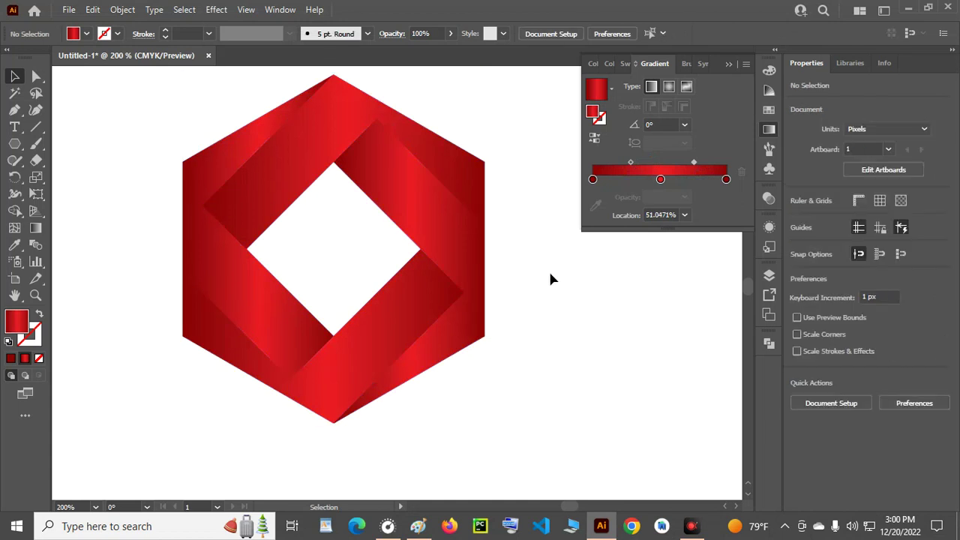
# Round the four inner band corners around the hexagon's square opening with Direct Selection to a radius of about 19.44 px.
pyautogui.scroll(-3, 510, 263)
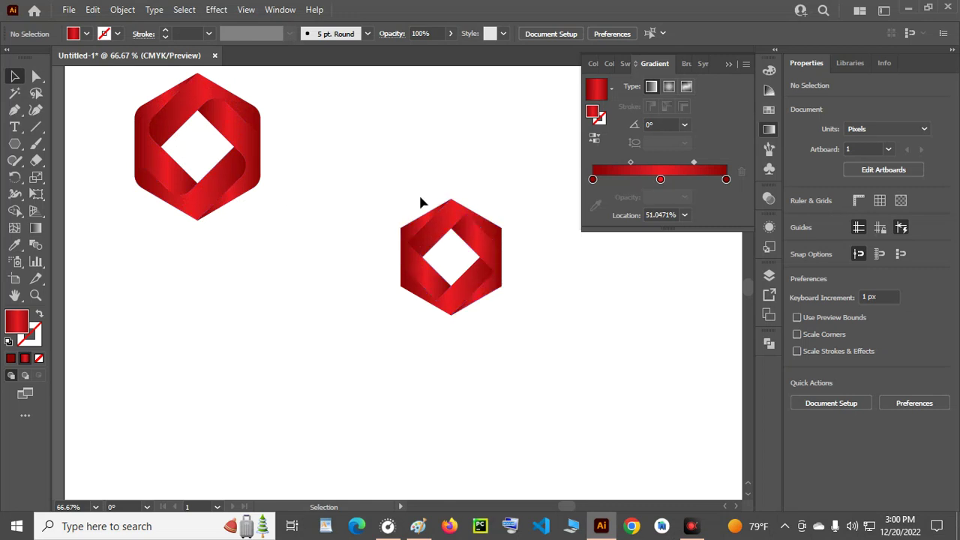
pyautogui.scroll(-2, 389, 181)
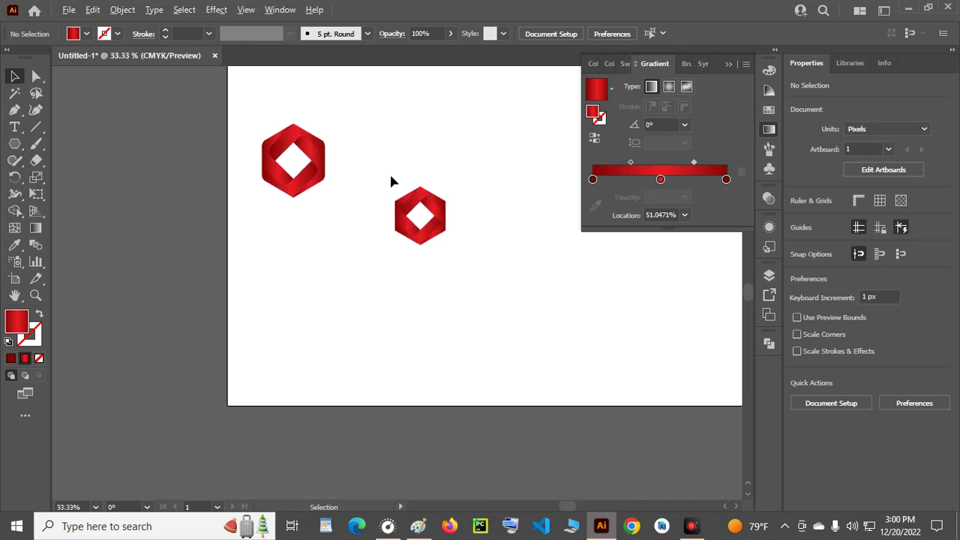
pyautogui.scroll(4, 389, 180)
pyautogui.moveTo(672, 290); pyautogui.dragTo(484, 156)
pyautogui.click(289, 191)
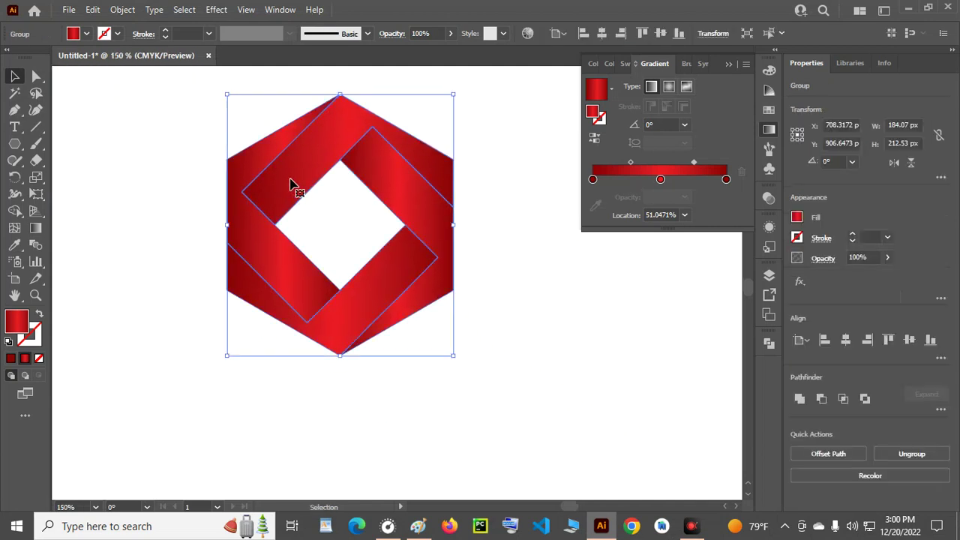
pyautogui.click(36, 75)
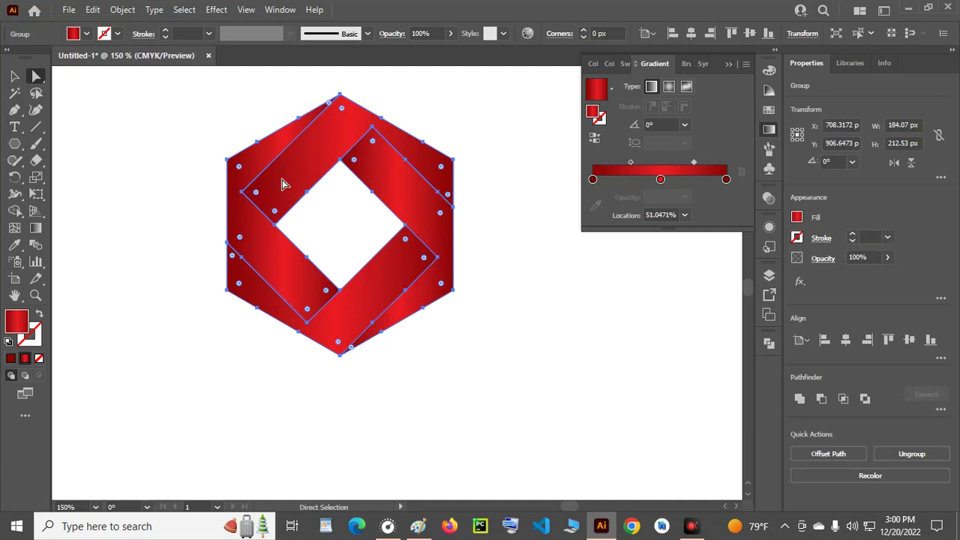
pyautogui.scroll(1, 284, 184)
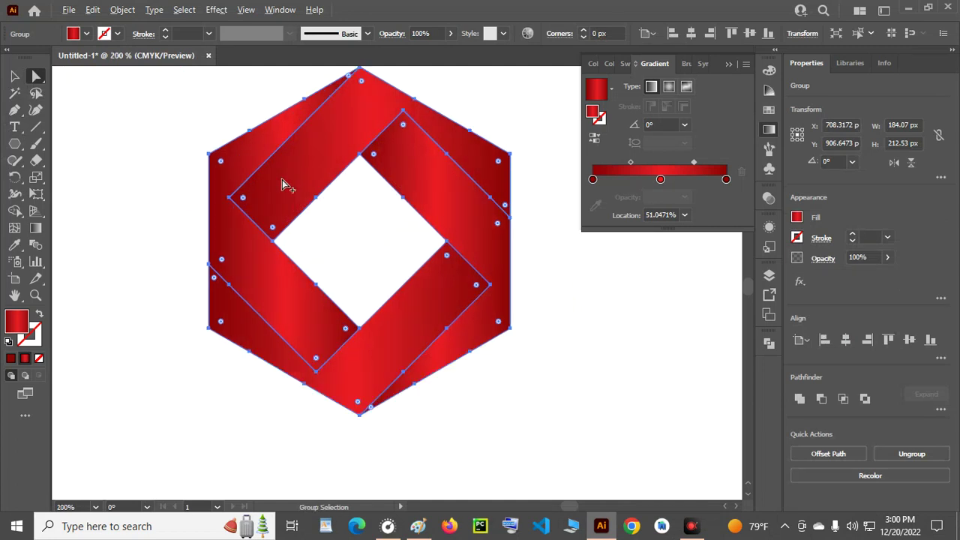
pyautogui.click(245, 199)
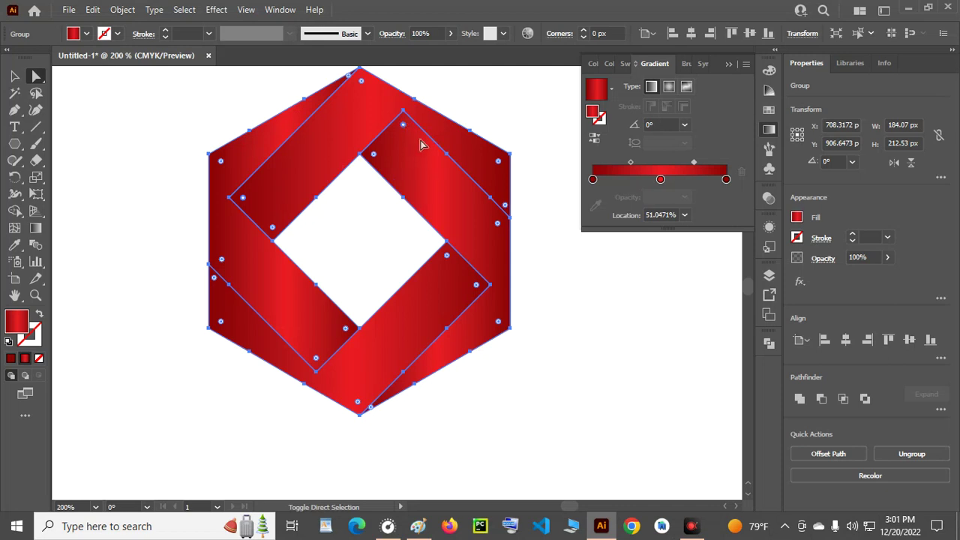
pyautogui.click(479, 288)
pyautogui.click(318, 363)
pyautogui.moveTo(318, 363); pyautogui.dragTo(323, 328)
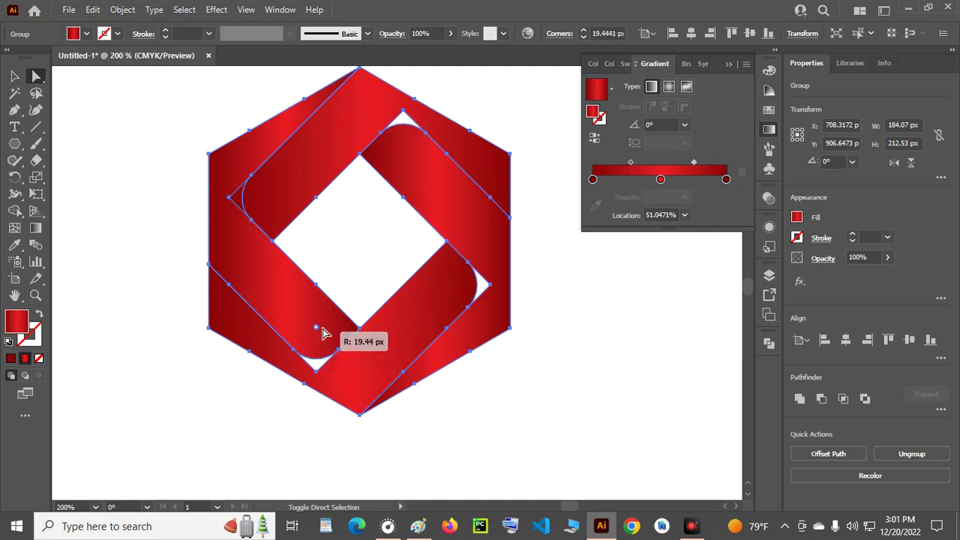
pyautogui.moveTo(322, 328); pyautogui.dragTo(322, 328)
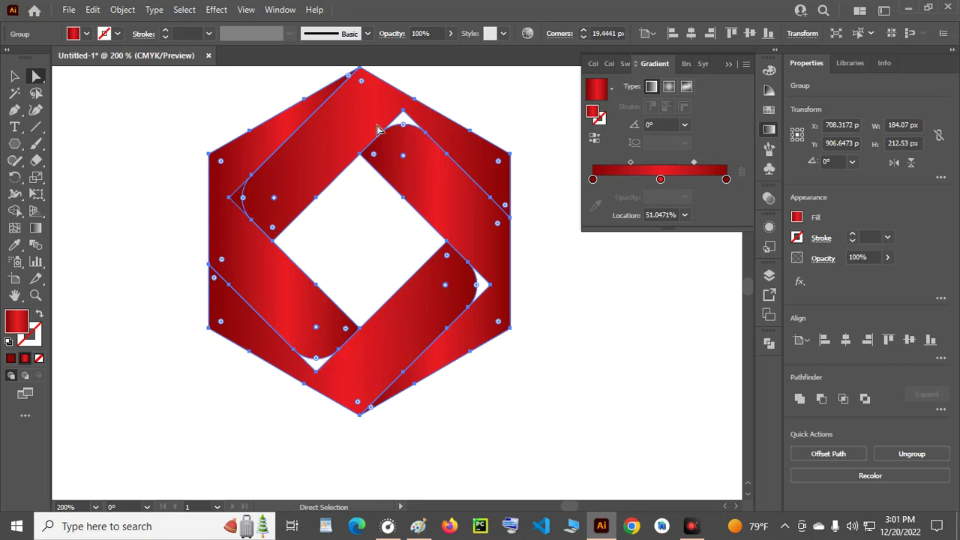
# Merge the four leftover slivers beside the rounded corners into their neighboring bands with Shape Builder.
pyautogui.press('v')
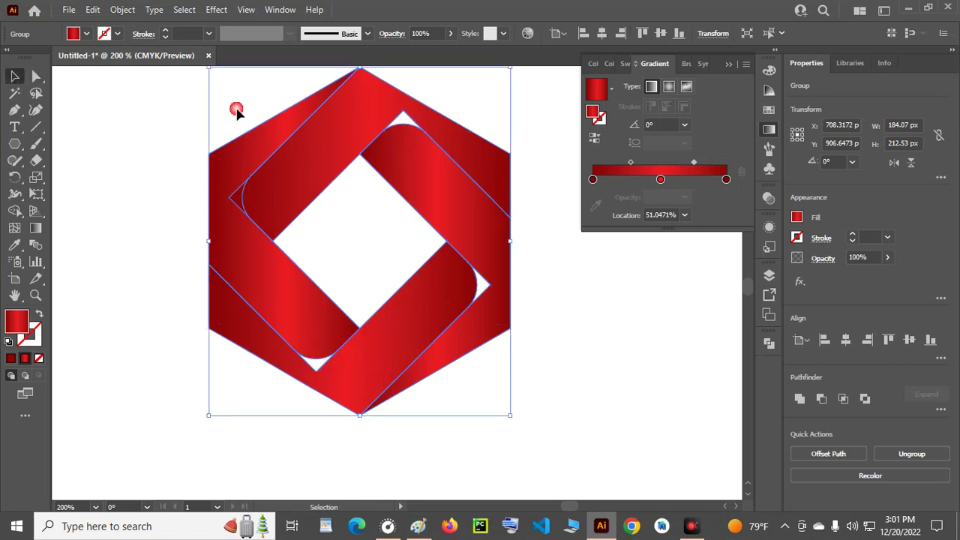
pyautogui.click(114, 195)
pyautogui.moveTo(356, 216); pyautogui.dragTo(528, 378)
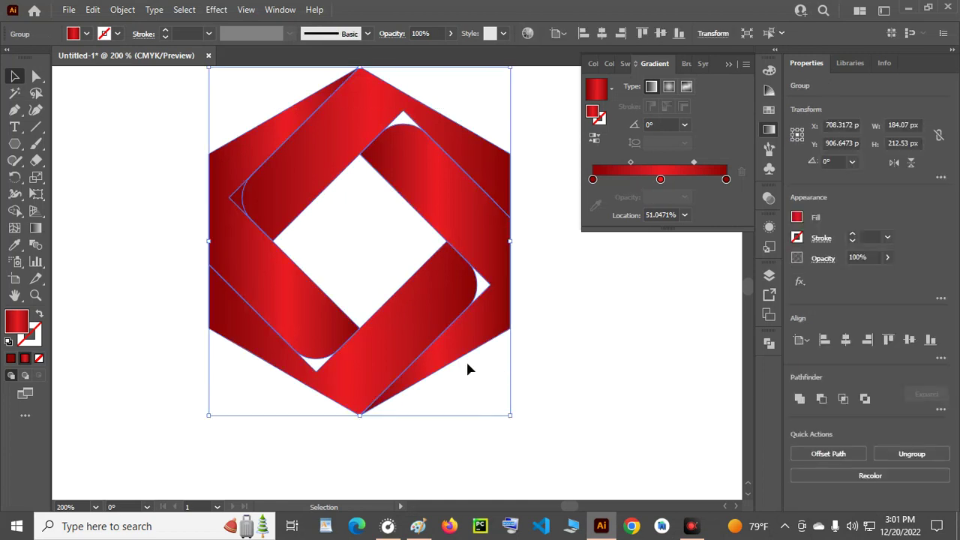
pyautogui.click(14, 213)
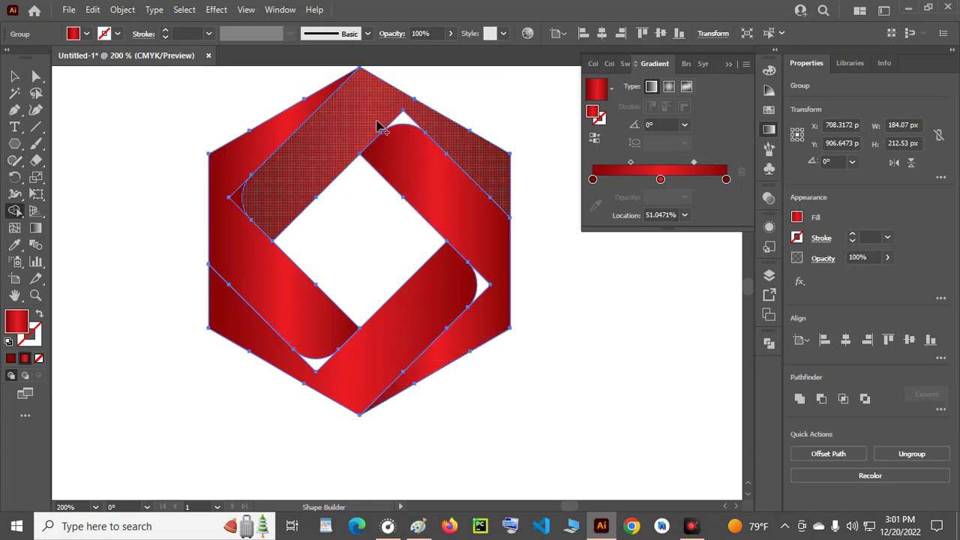
pyautogui.moveTo(396, 118); pyautogui.dragTo(446, 120)
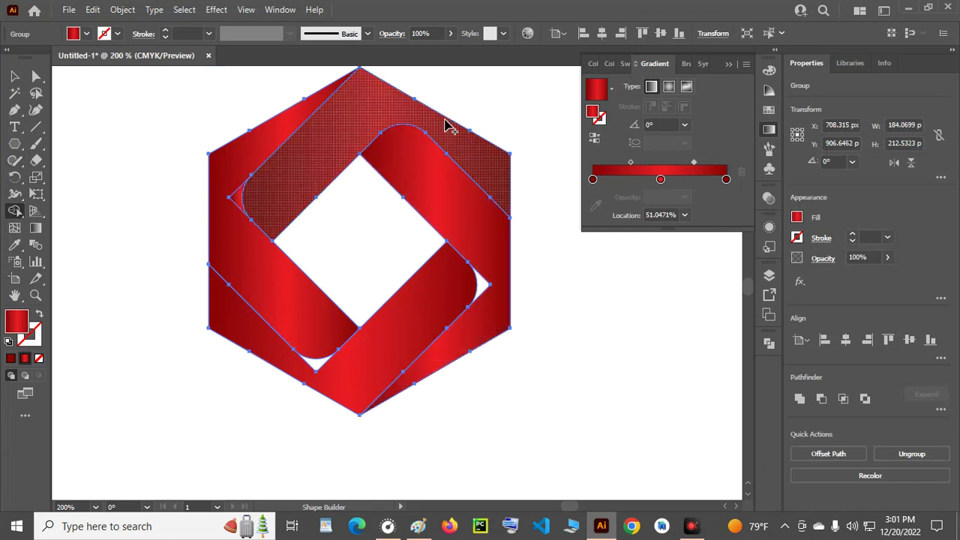
pyautogui.click(484, 298)
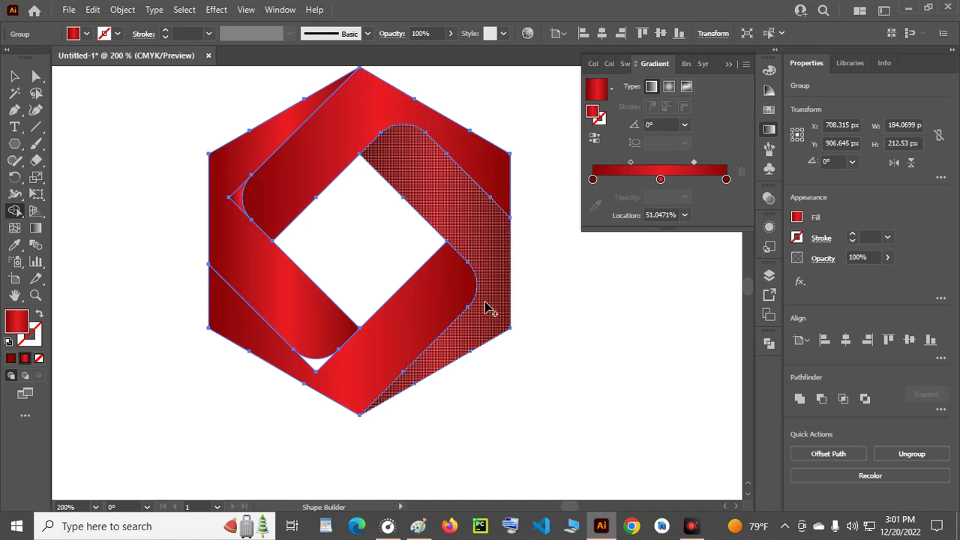
pyautogui.click(341, 372)
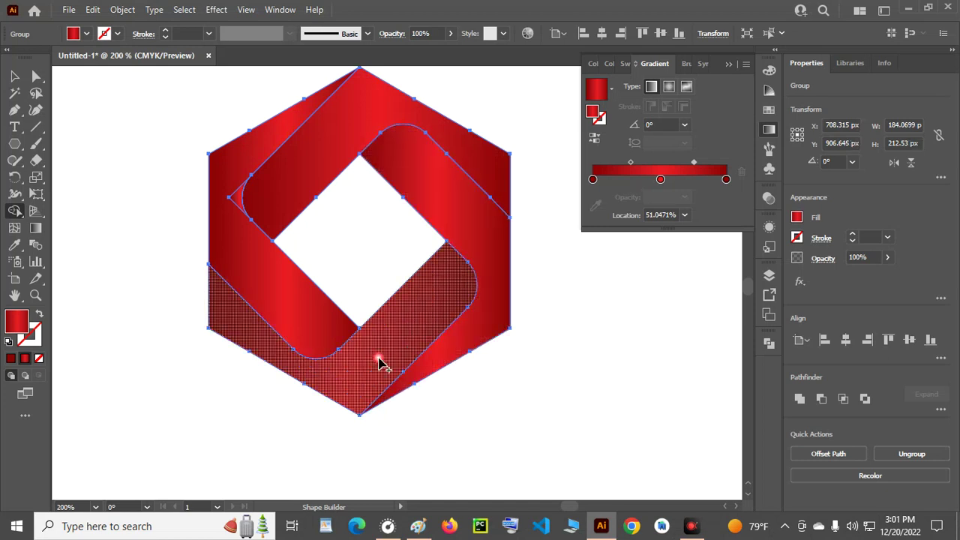
pyautogui.click(240, 181)
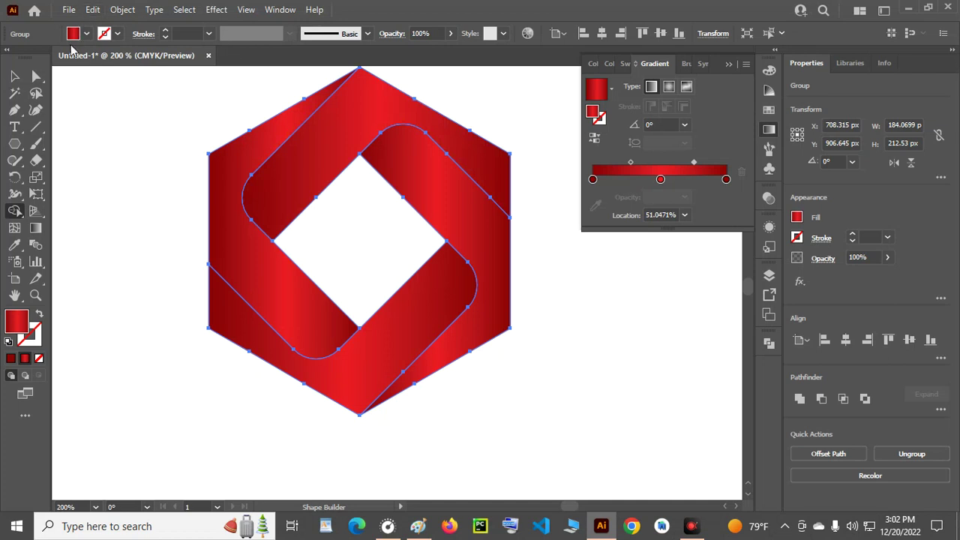
pyautogui.click(15, 77)
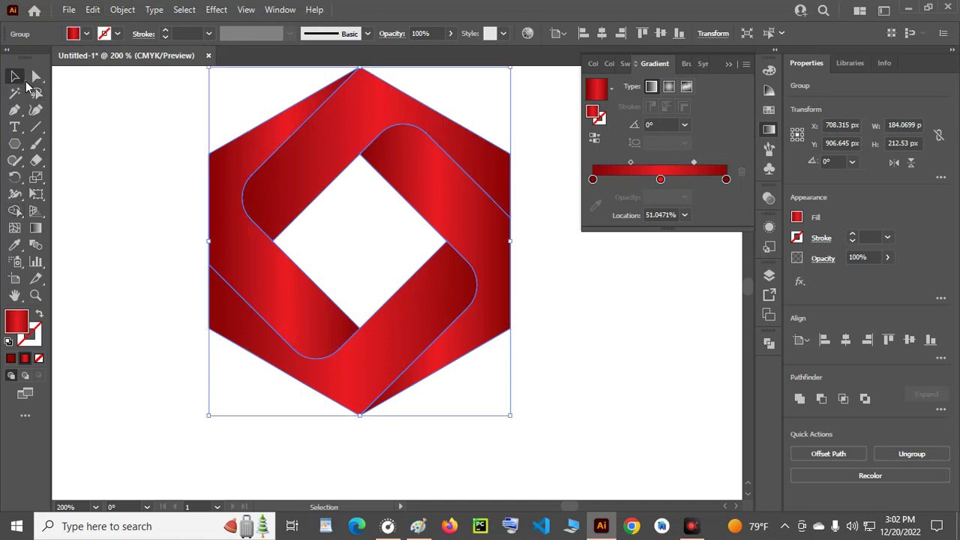
# Examine the left and lower bands' individual paths and outer corners with Direct Selection, leaving everything deselected.
pyautogui.click(561, 294)
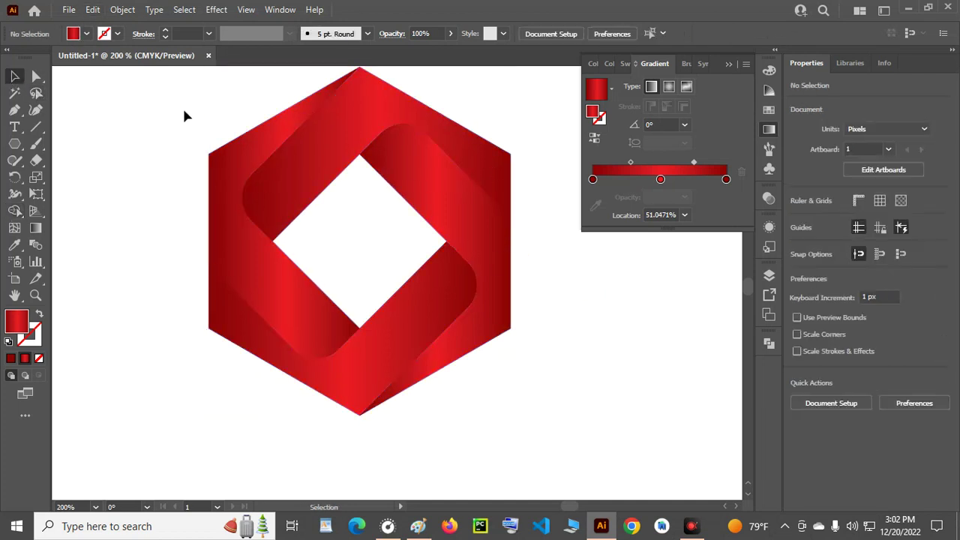
pyautogui.moveTo(222, 124); pyautogui.dragTo(474, 328)
pyautogui.moveTo(522, 383); pyautogui.dragTo(523, 382)
pyautogui.click(560, 310)
pyautogui.click(36, 75)
pyautogui.click(221, 164)
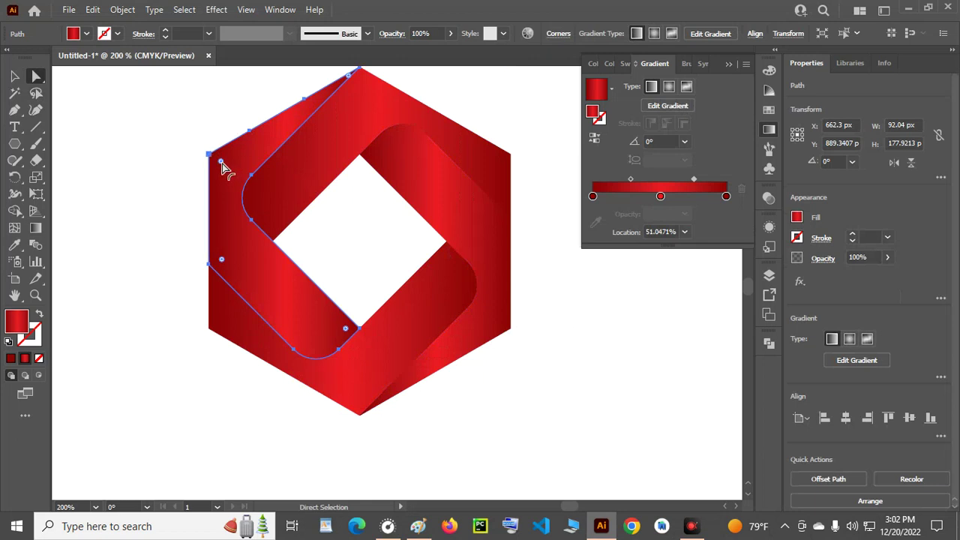
pyautogui.click(230, 330)
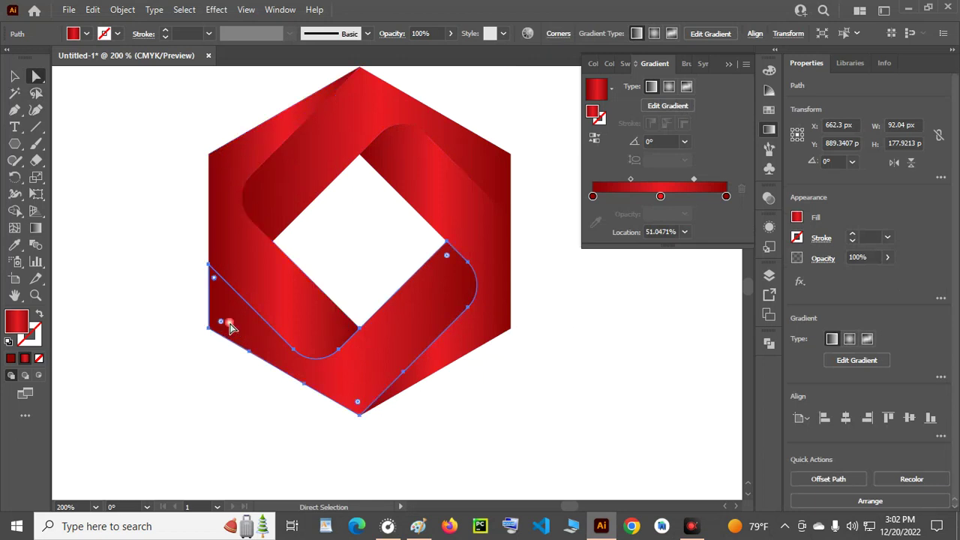
pyautogui.click(131, 158)
# Move the hexagon group about 10 px left, round its four outer side corners to a radius of about 22.9 px, and deselect it.
pyautogui.press('v')
pyautogui.moveTo(397, 322)
pyautogui.mouseDown()
pyautogui.moveTo(439, 347)
pyautogui.moveTo(388, 317)
pyautogui.moveTo(381, 324)
pyautogui.mouseUp()
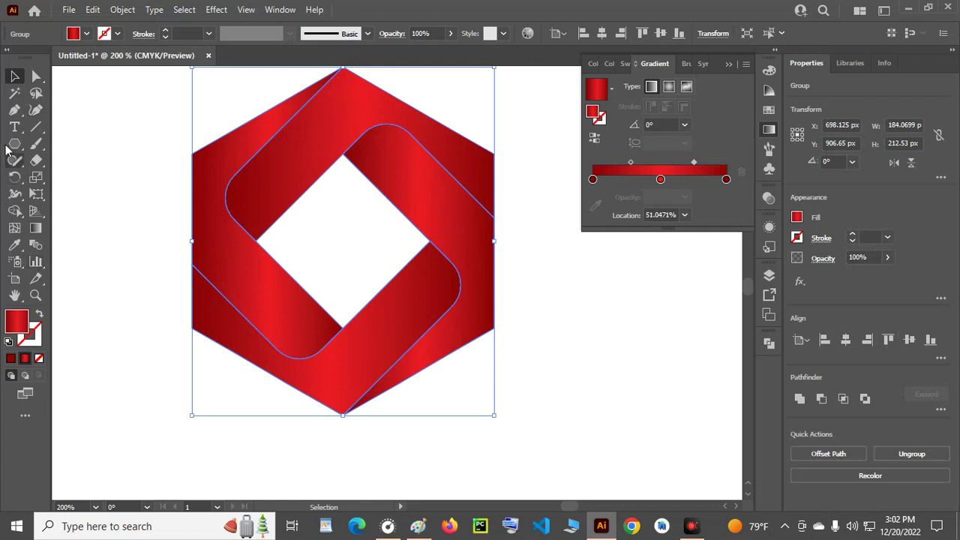
pyautogui.click(37, 76)
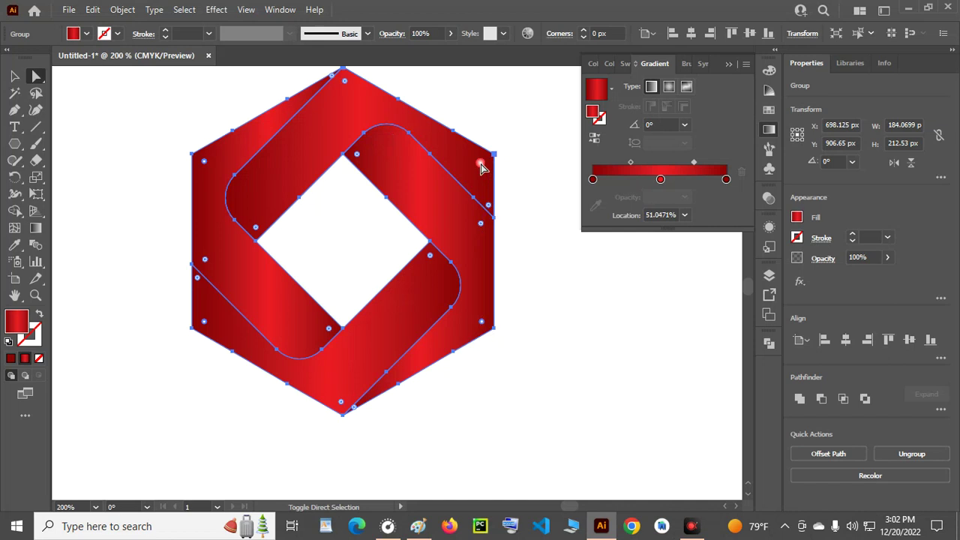
pyautogui.moveTo(482, 166); pyautogui.dragTo(456, 180)
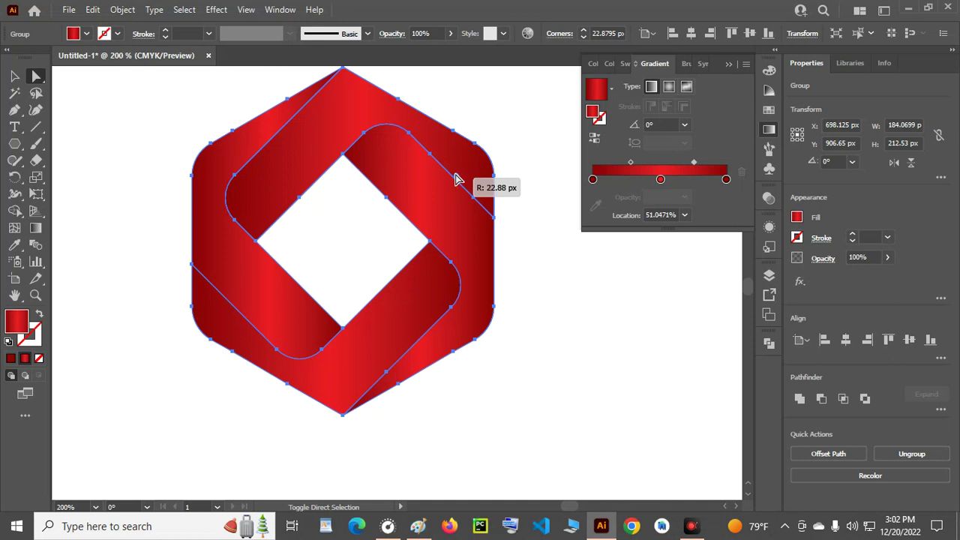
pyautogui.moveTo(456, 180)
pyautogui.mouseDown()
pyautogui.moveTo(442, 184)
pyautogui.moveTo(459, 179)
pyautogui.mouseUp()
pyautogui.press('v')
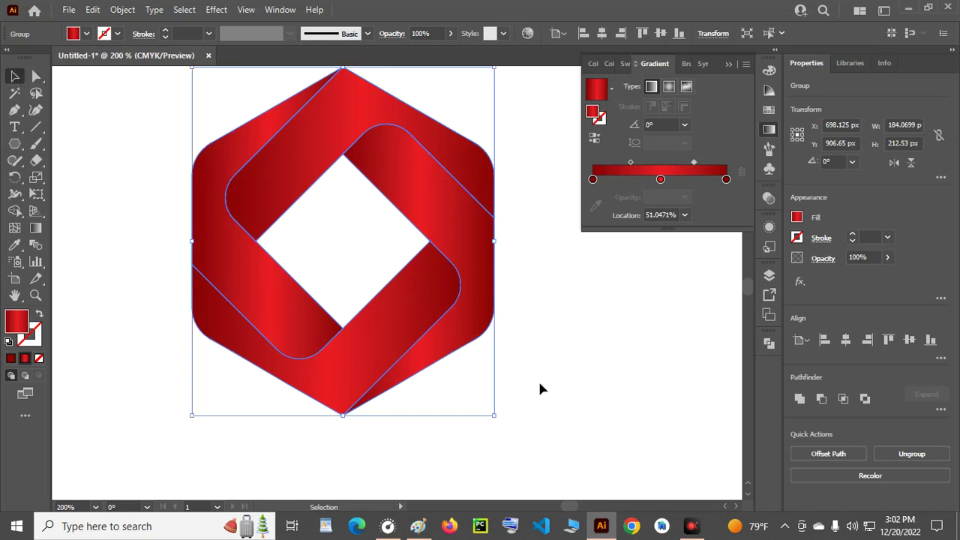
pyautogui.click(544, 379)
pyautogui.scroll(2, 547, 343)
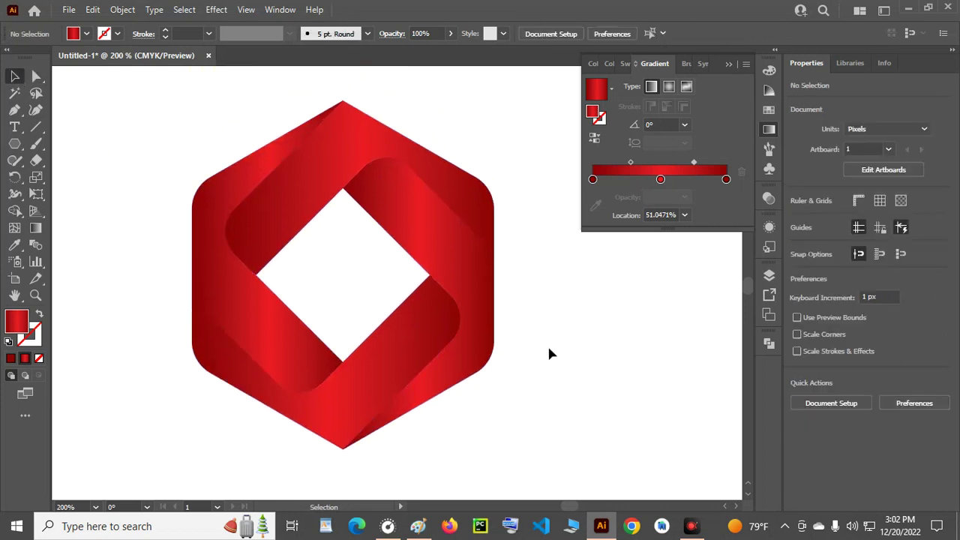